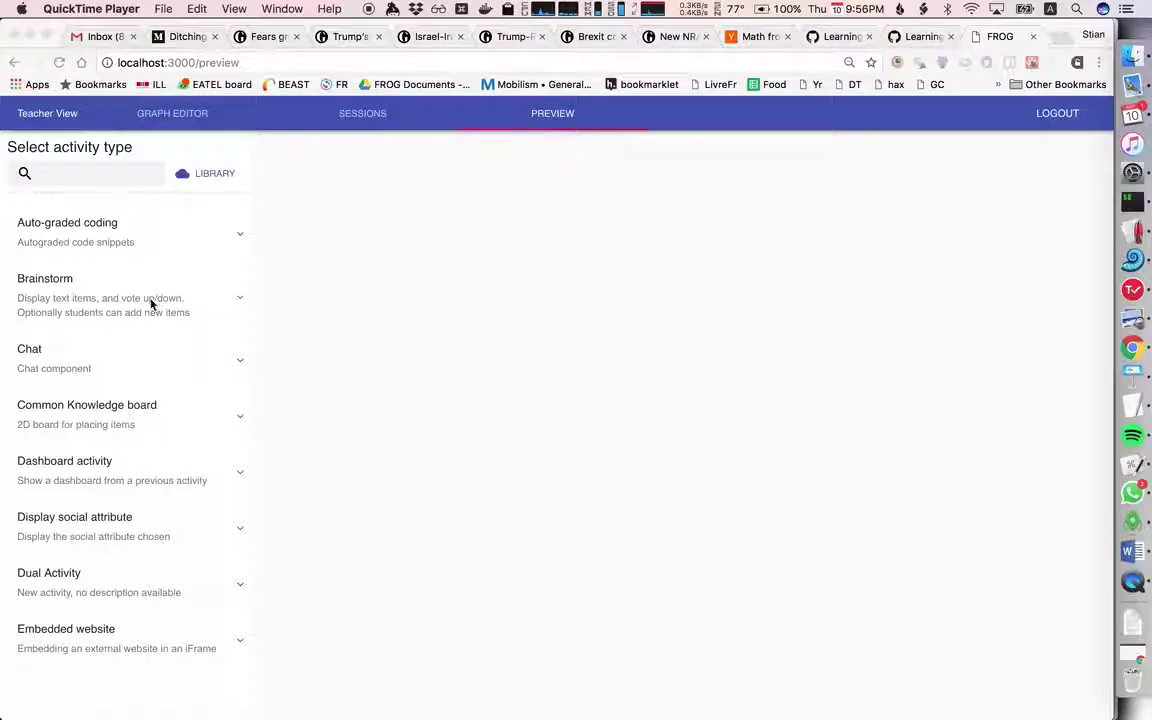
# Preview the Chat activity with the "Chat with some messages" example, and return to the activity type list.
pyautogui.click(45, 366)
pyautogui.click(40, 367)
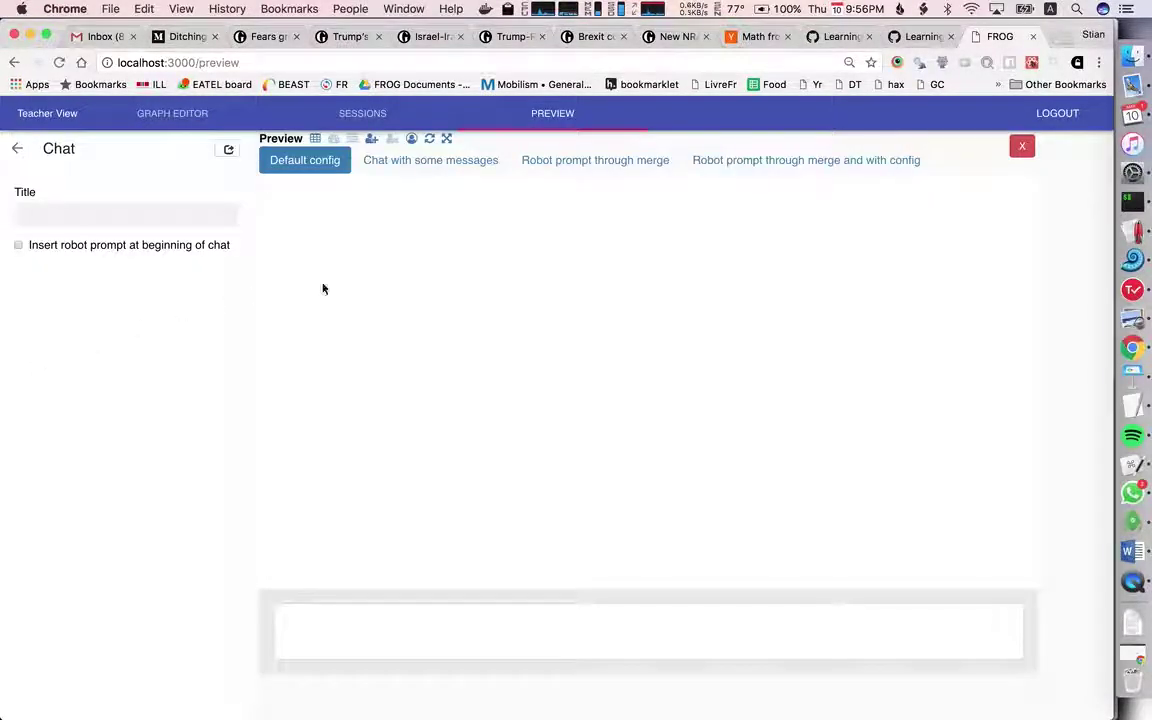
pyautogui.click(434, 172)
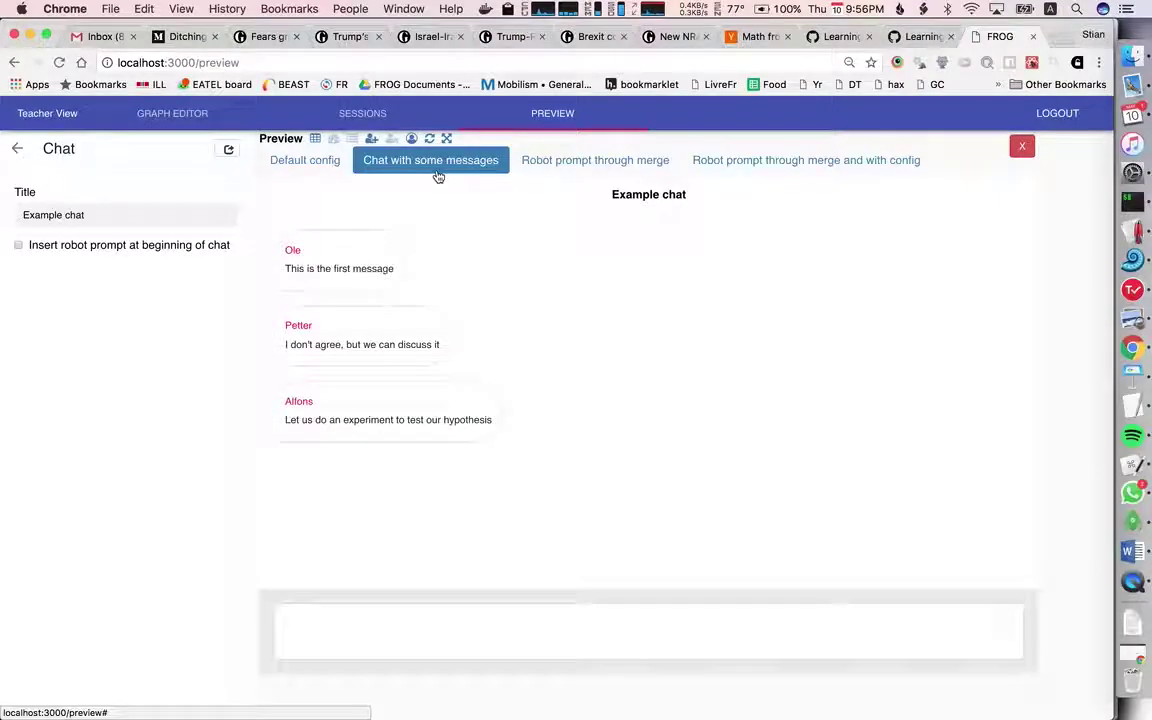
pyautogui.click(17, 146)
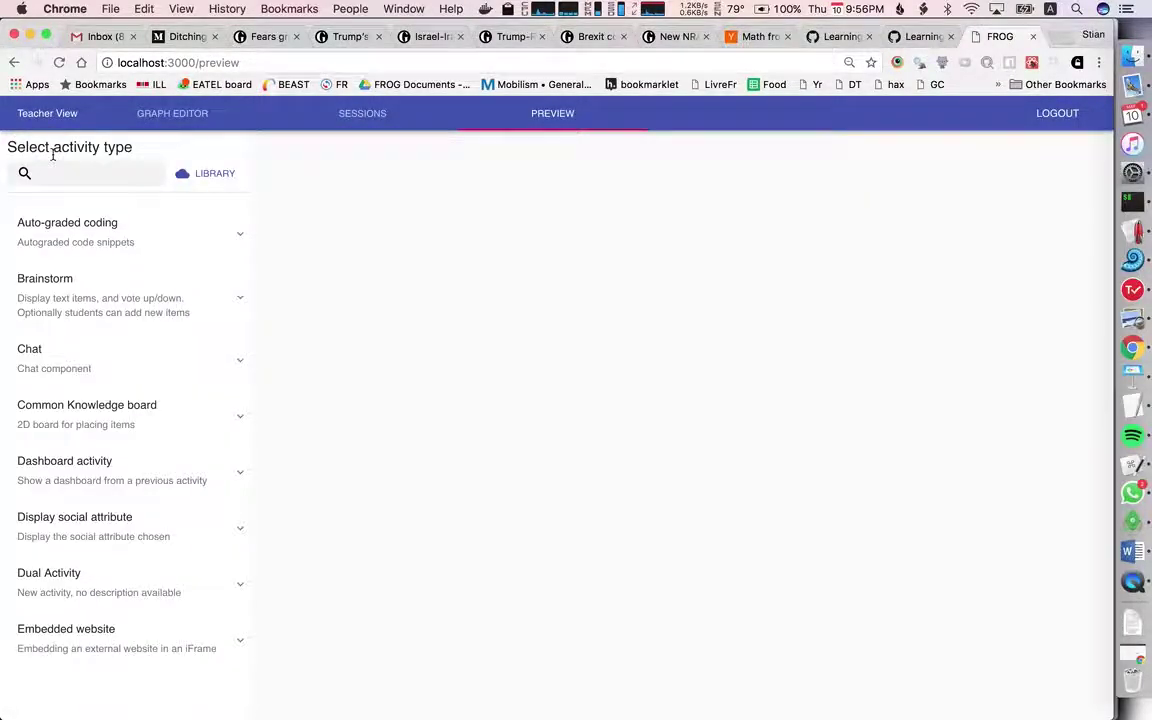
# Open the Brainstorm activity preview and add an idea titled "This is an idea" with the text "and so on".
pyautogui.click(145, 313)
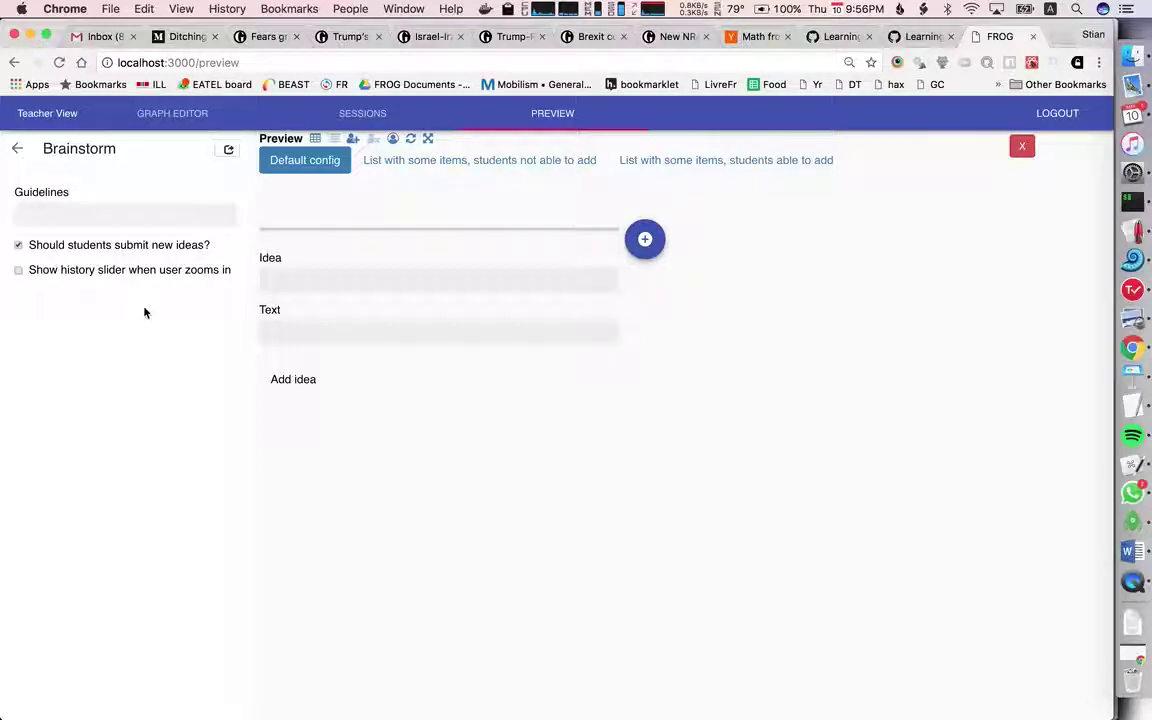
pyautogui.click(328, 279)
pyautogui.write('T')
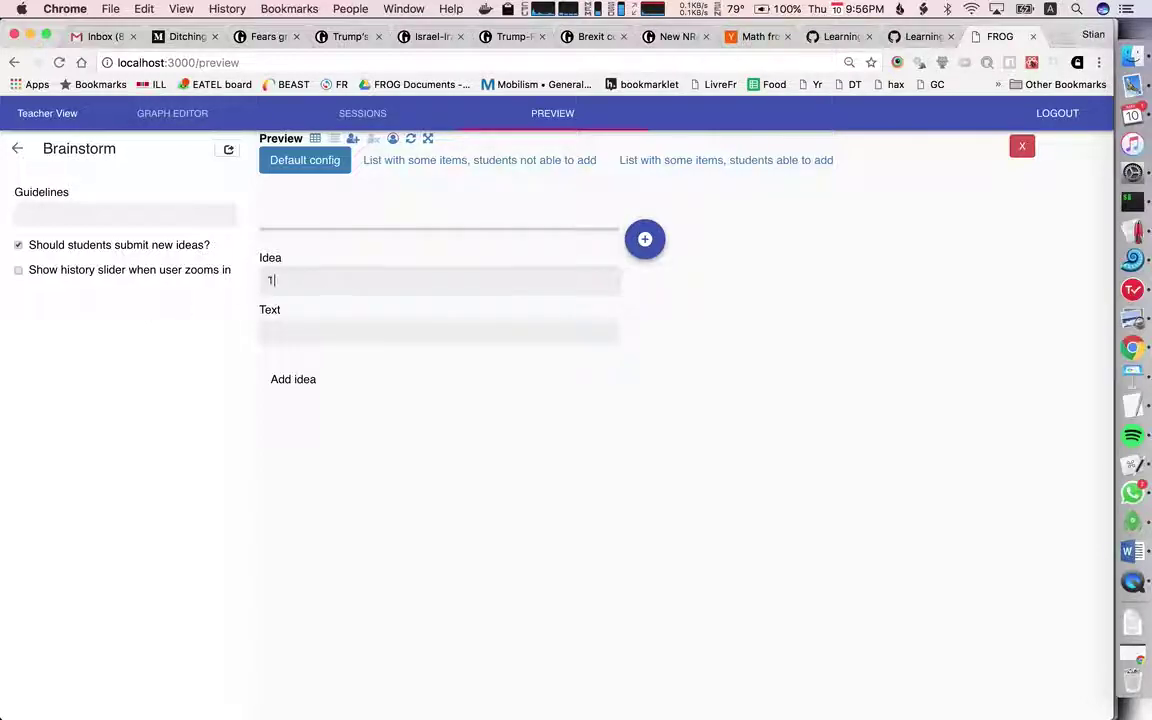
pyautogui.write('his is an idea')
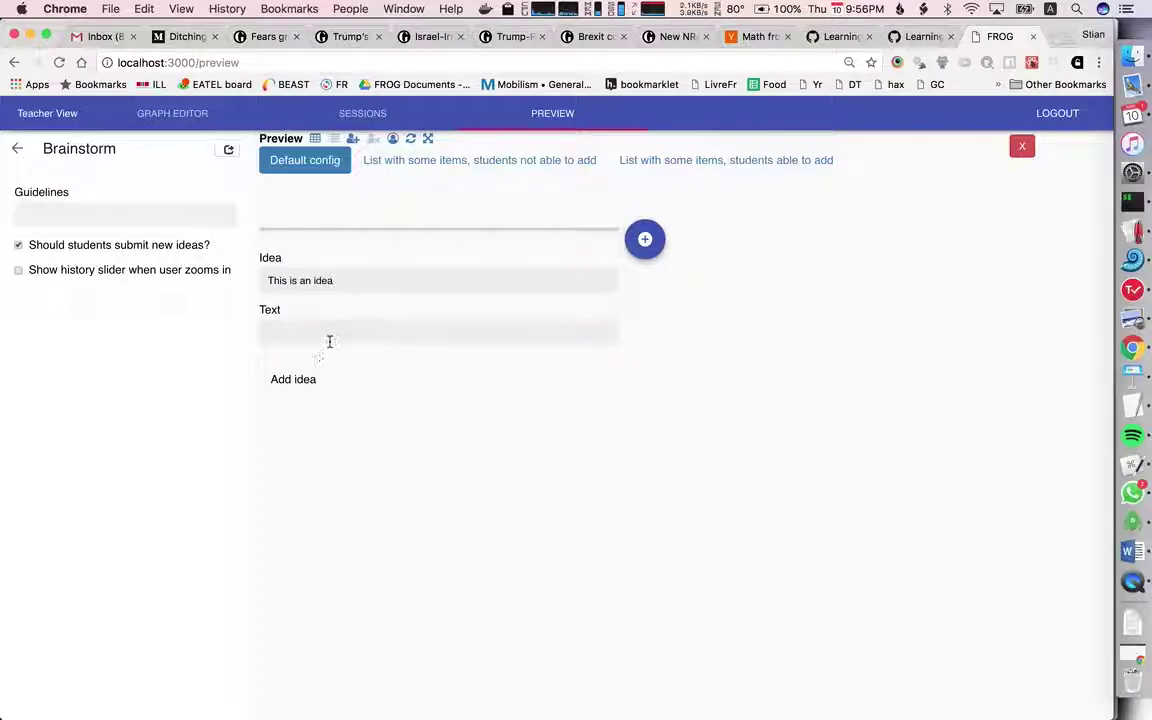
pyautogui.click(329, 341)
pyautogui.write('and so on')
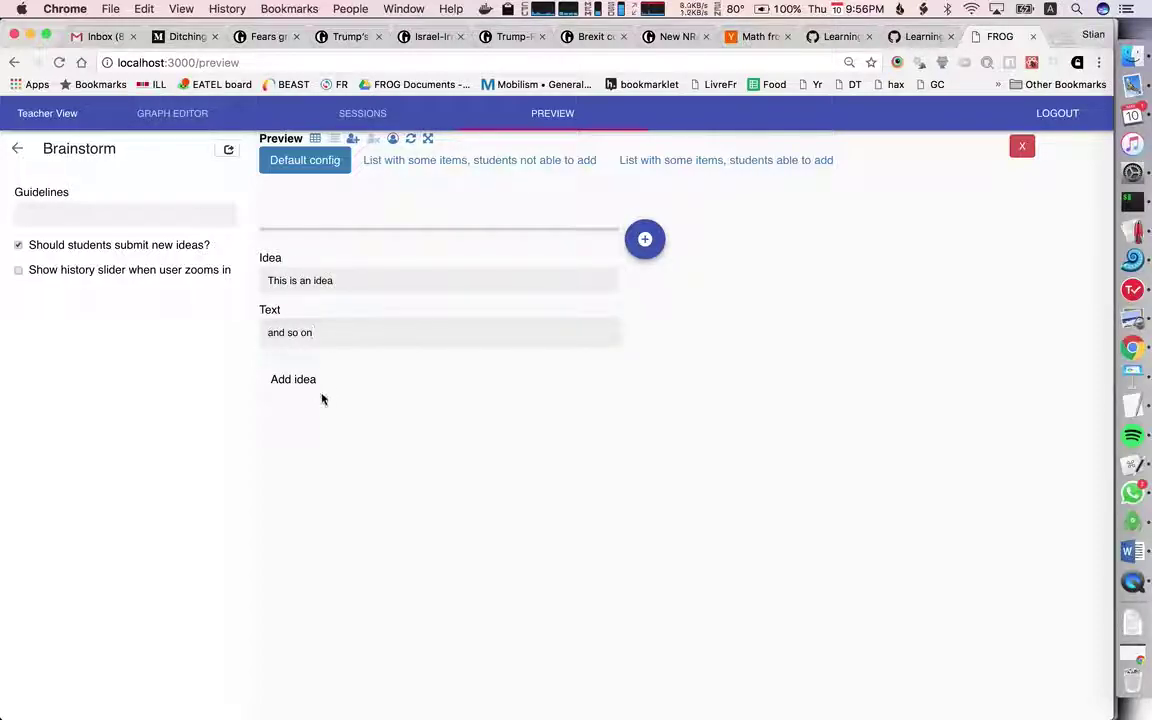
pyautogui.click(314, 385)
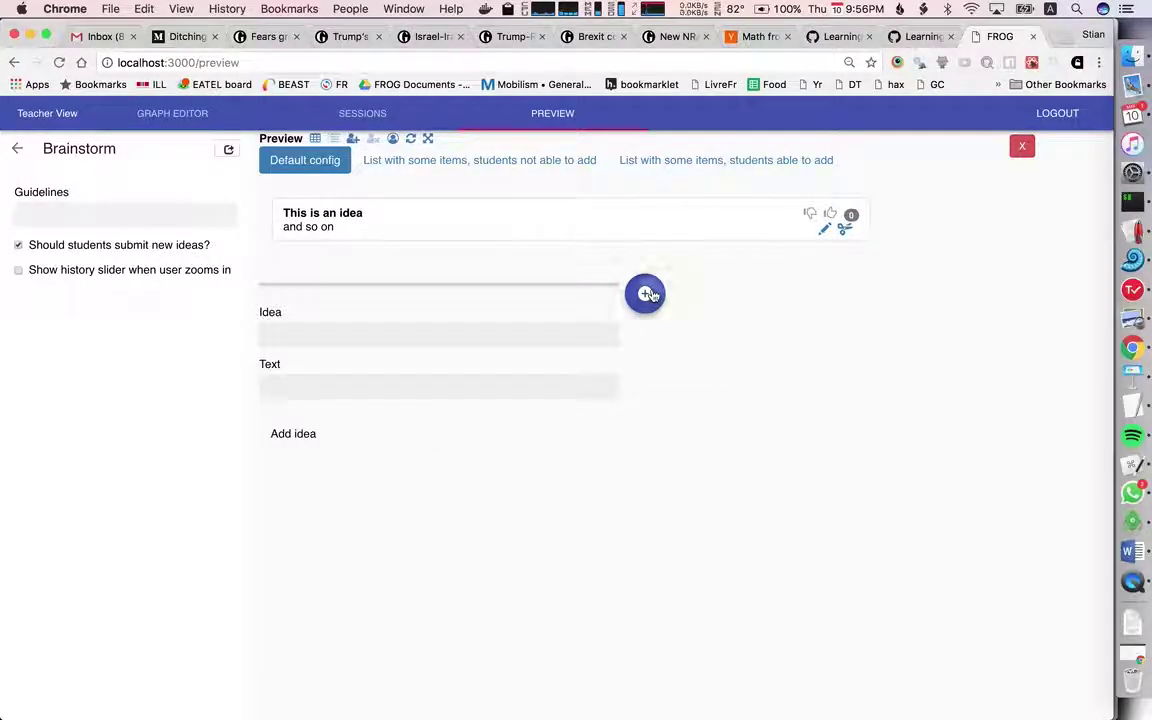
# Add another item of type Idea, titled "And do the same thing" with the text "again".
pyautogui.click(647, 291)
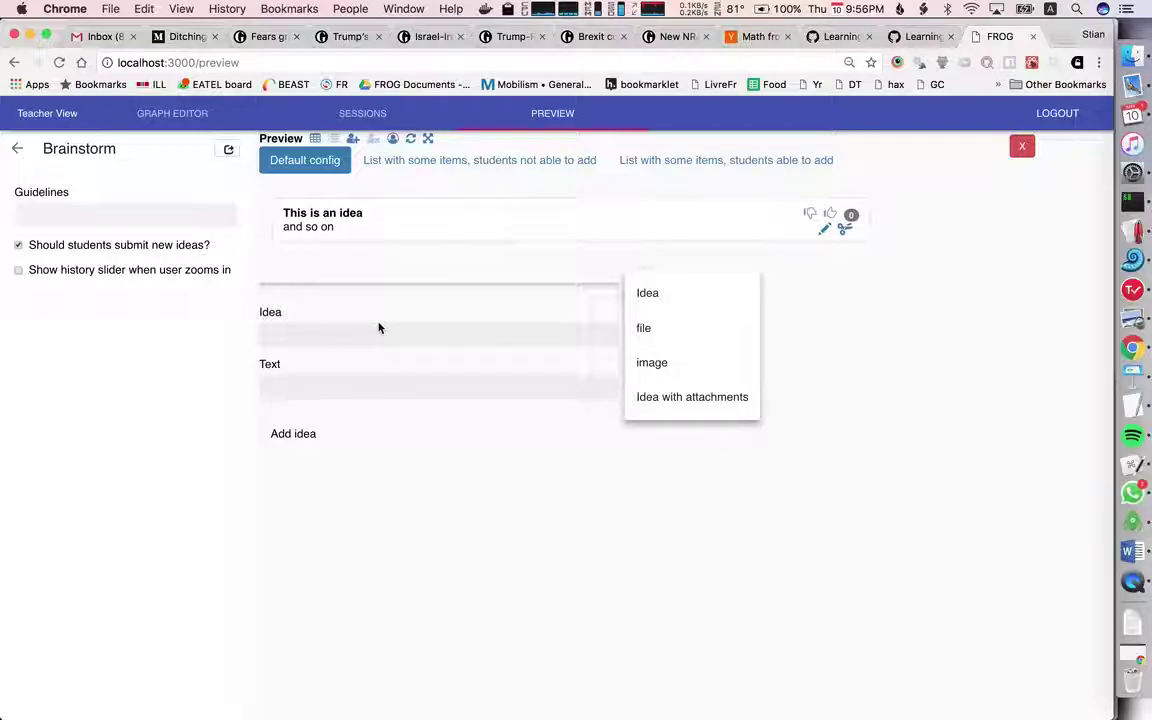
pyautogui.click(679, 298)
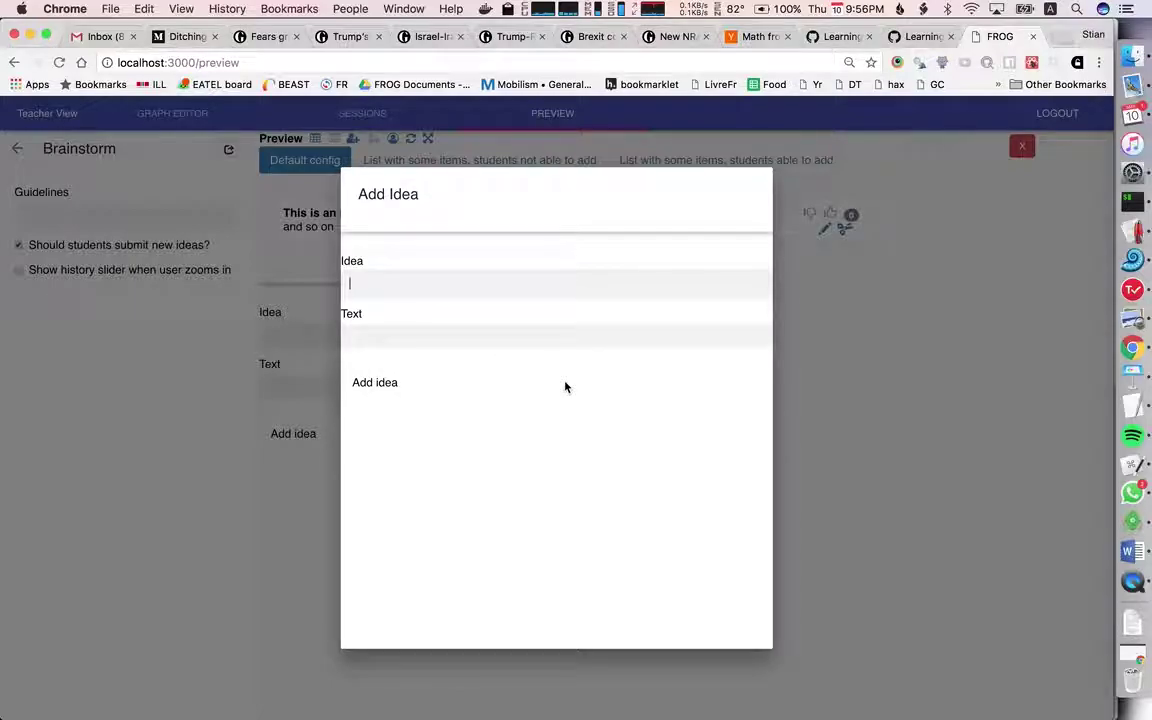
pyautogui.write('And do the same thing')
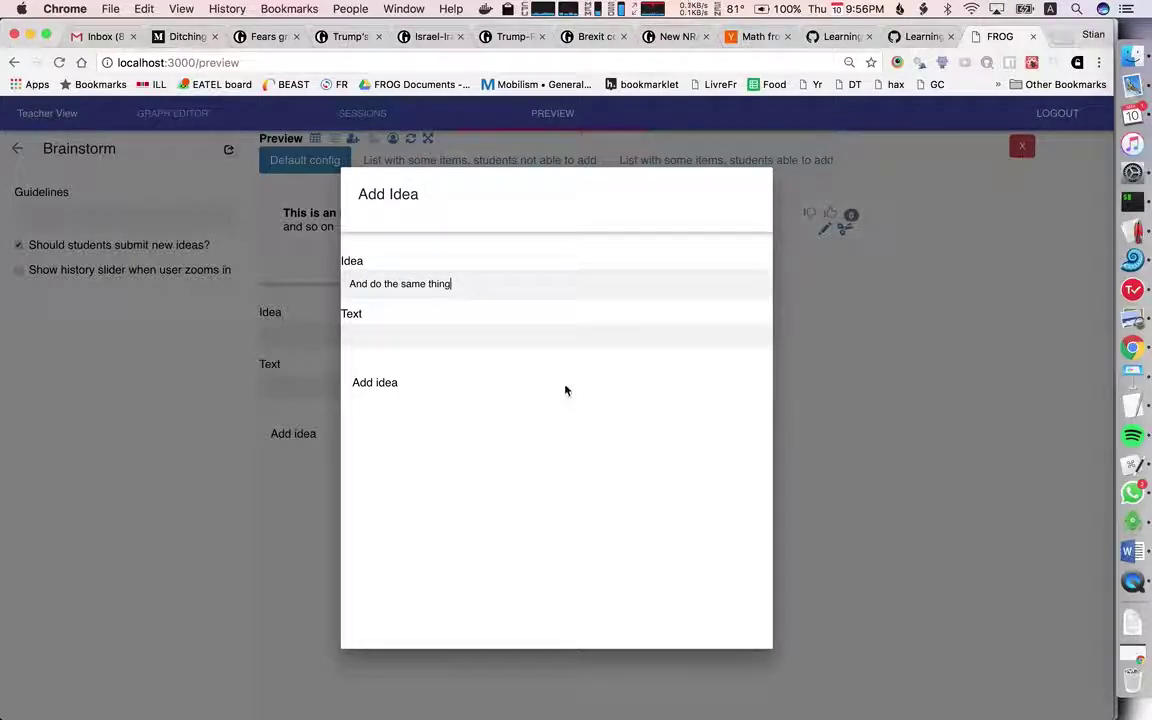
pyautogui.click(562, 345)
pyautogui.write('again')
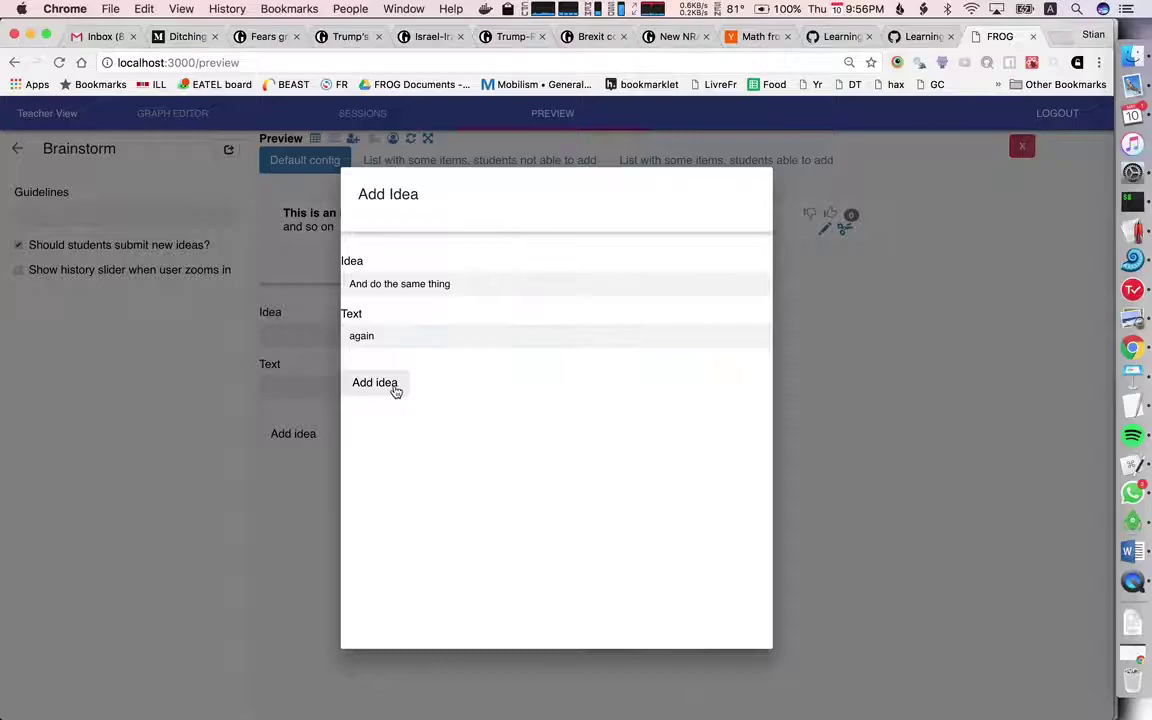
pyautogui.click(395, 385)
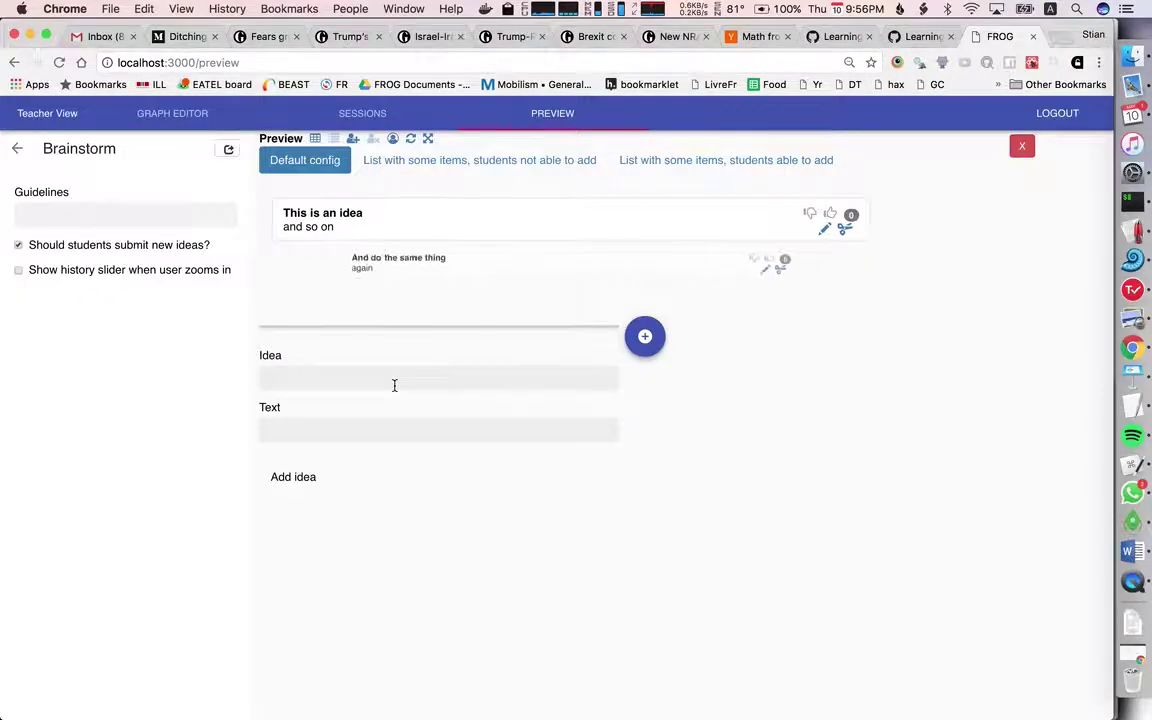
# Add an image item to the brainstorm list by taking a picture with the webcam.
pyautogui.click(633, 345)
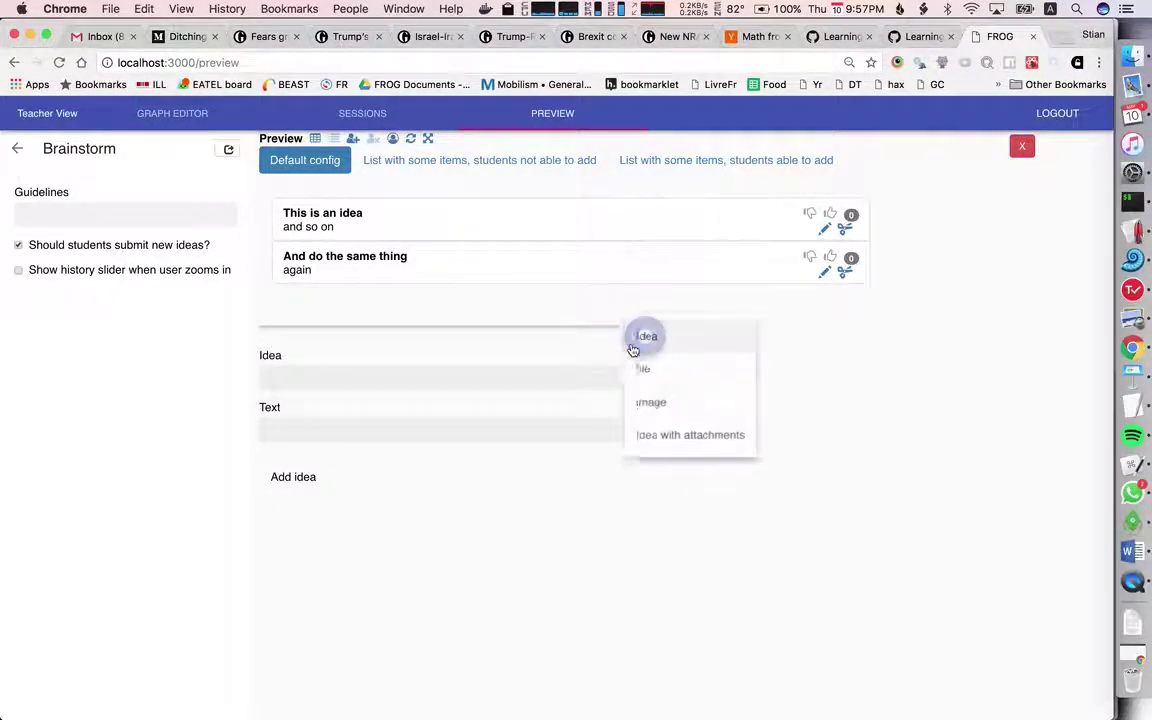
pyautogui.click(708, 401)
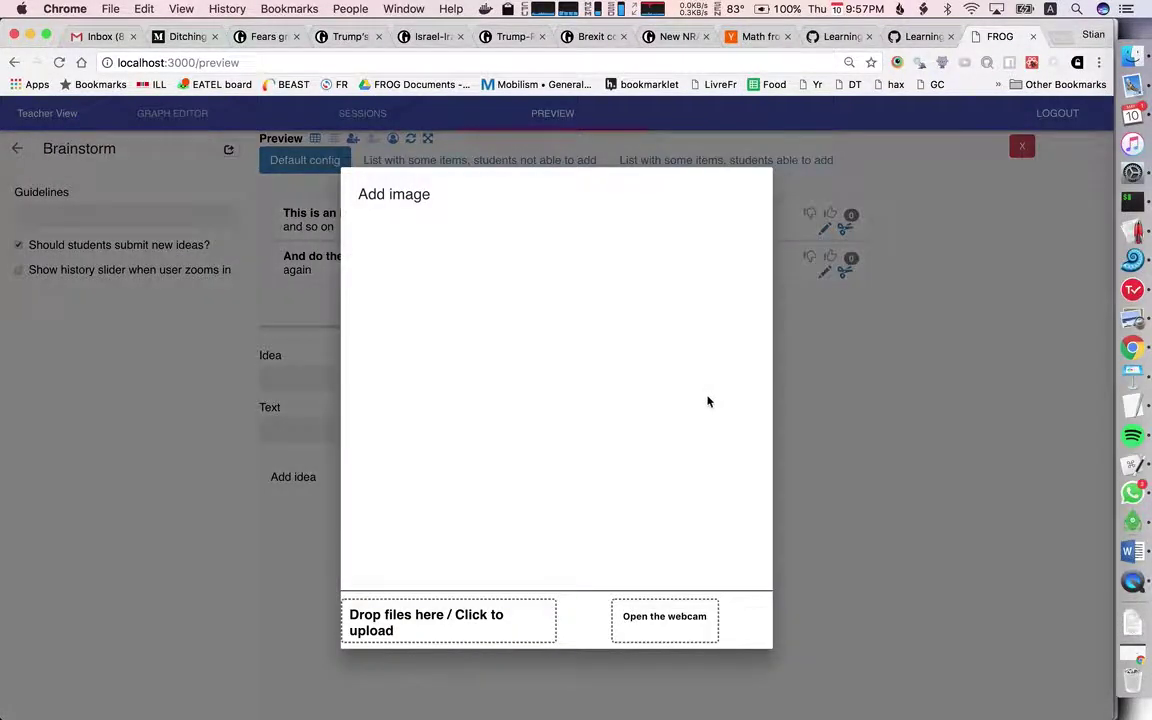
pyautogui.click(652, 627)
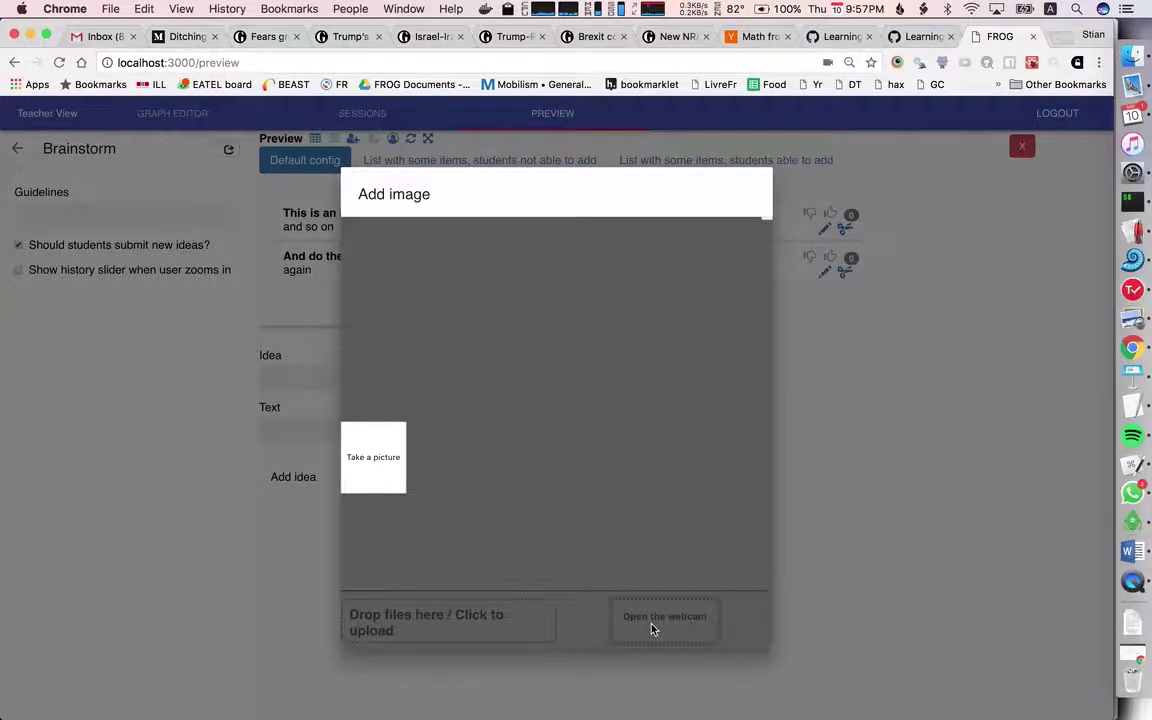
pyautogui.click(367, 458)
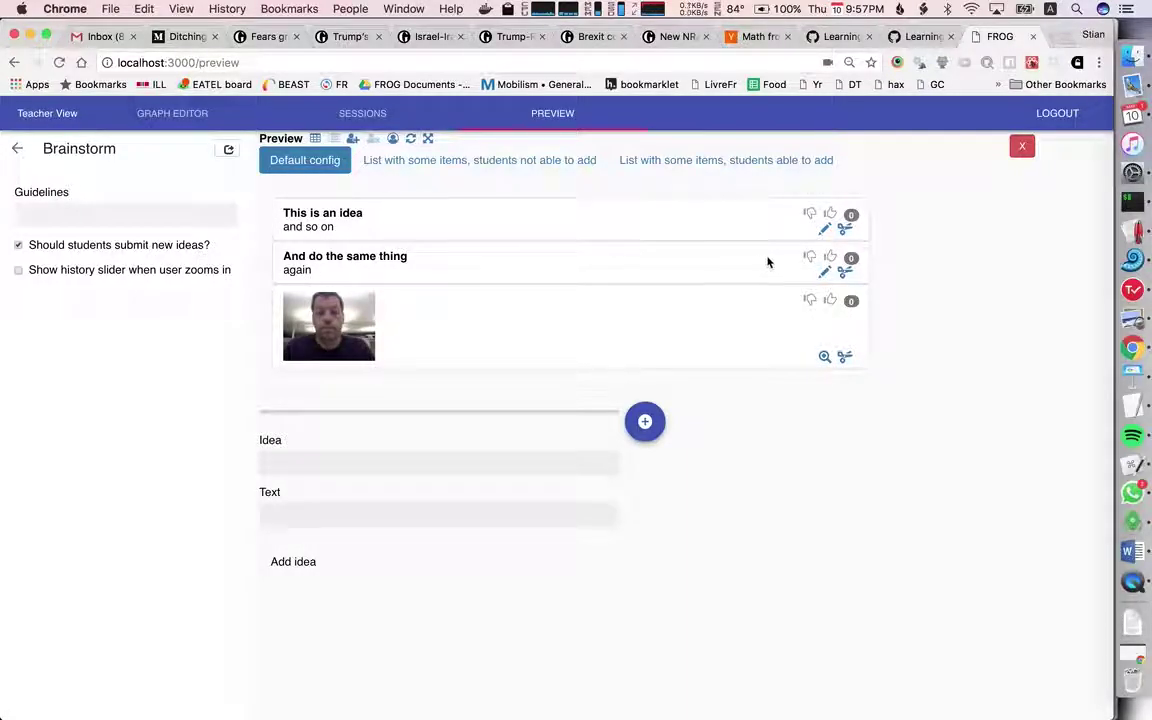
# Extend the second idea's title to "And do the same thing that's cool".
pyautogui.click(824, 271)
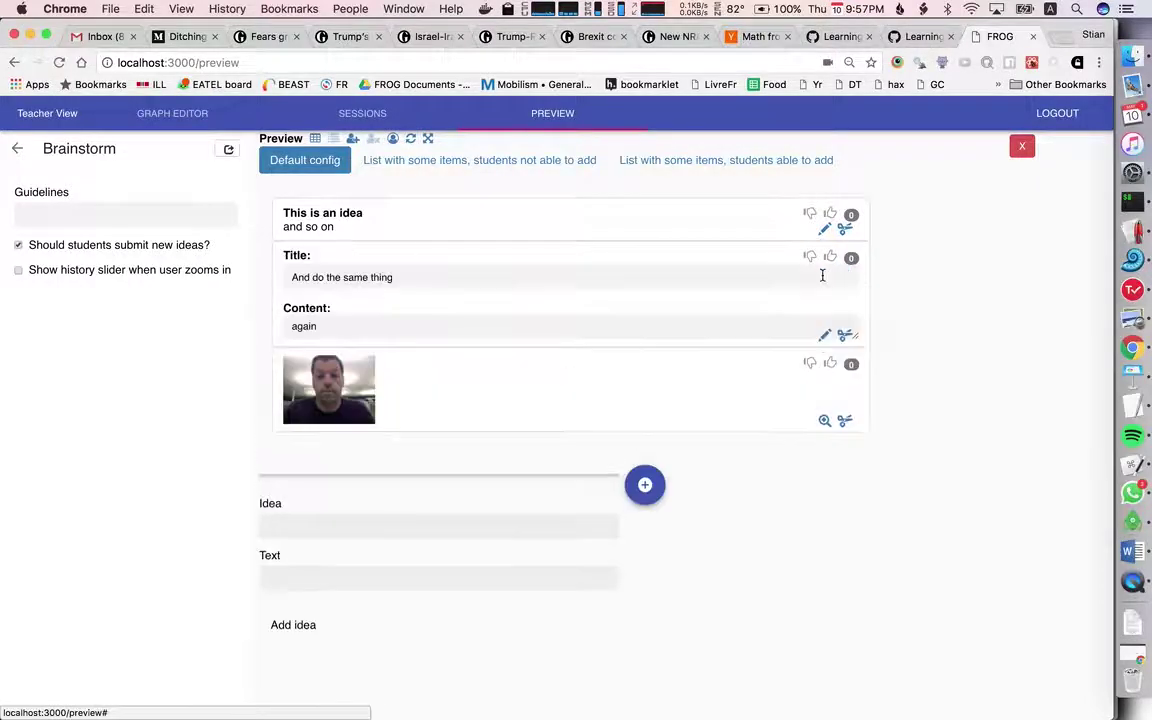
pyautogui.write("that's cool")
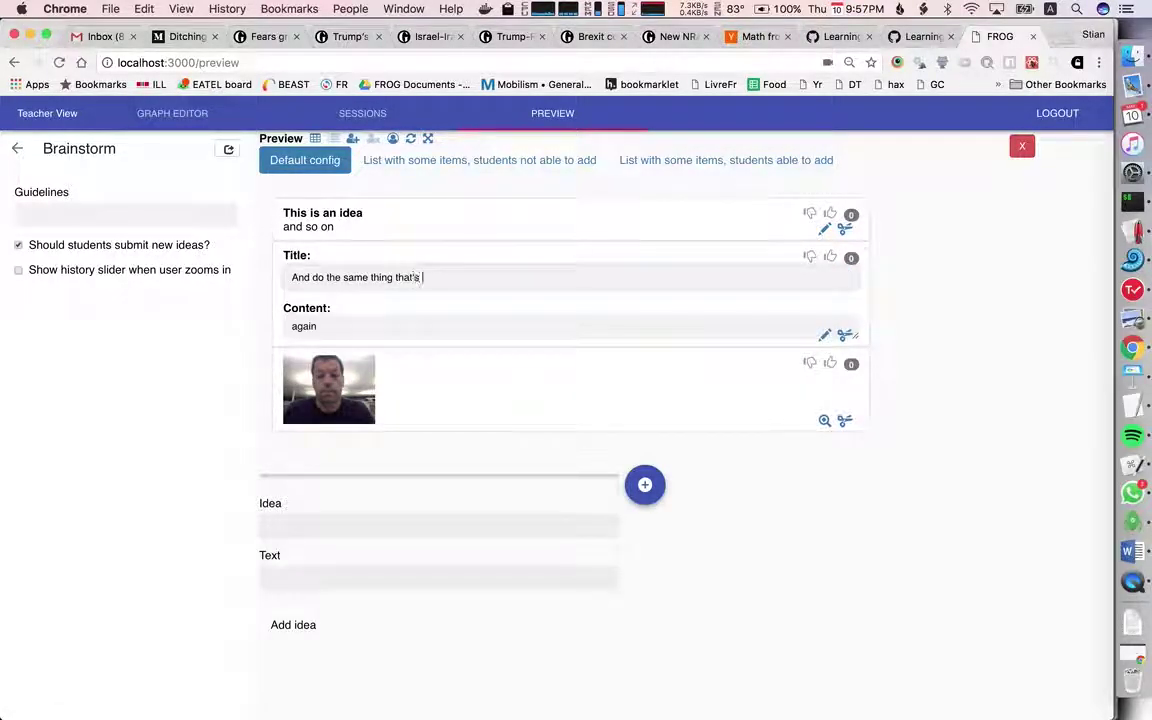
pyautogui.click(822, 334)
# View the webcam picture item enlarged, and shrink it back to its thumbnail.
pyautogui.click(825, 358)
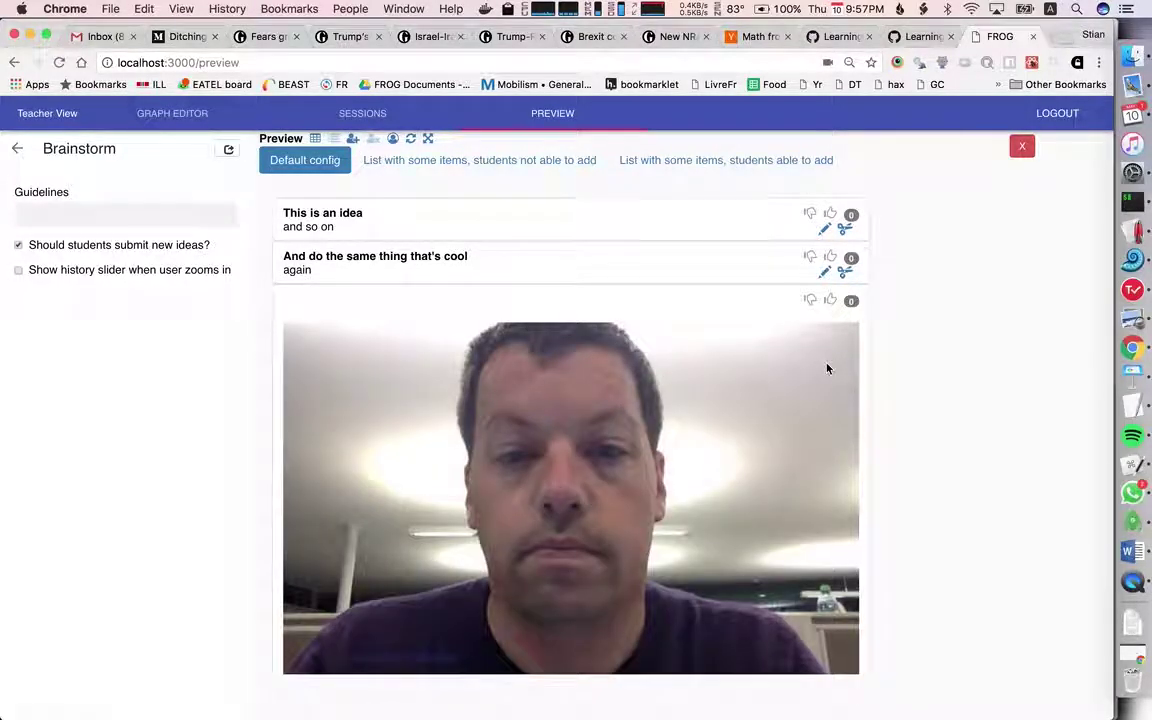
pyautogui.scroll(-5, 827, 369)
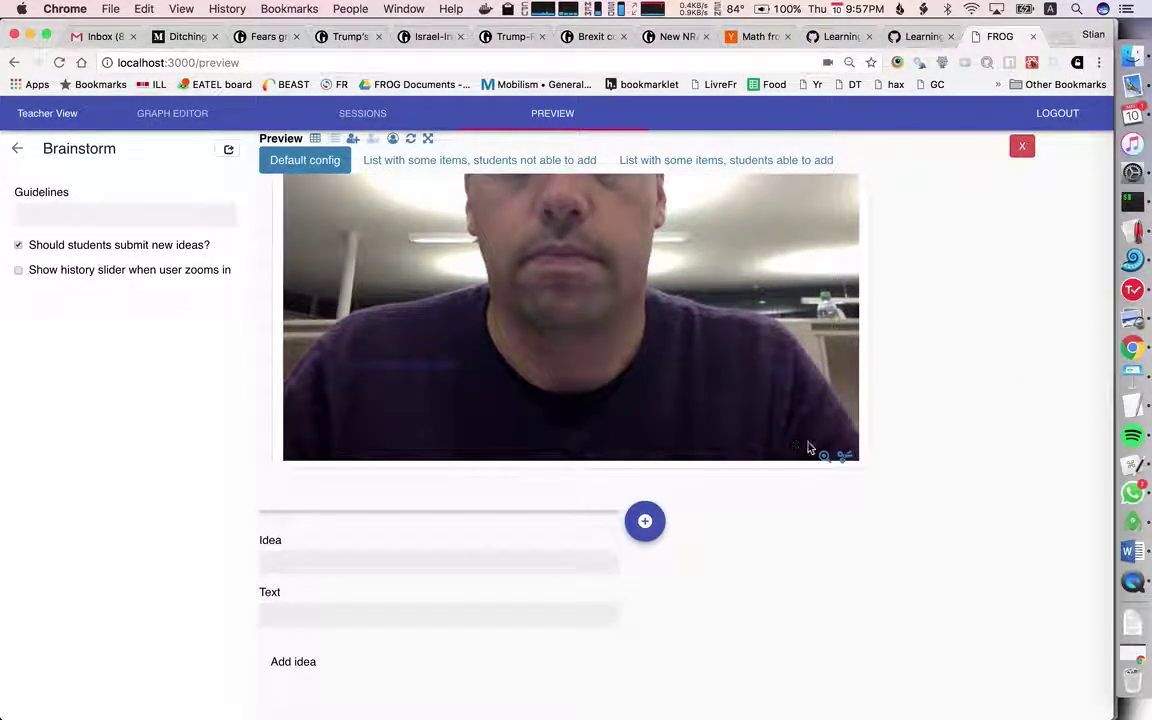
pyautogui.click(824, 456)
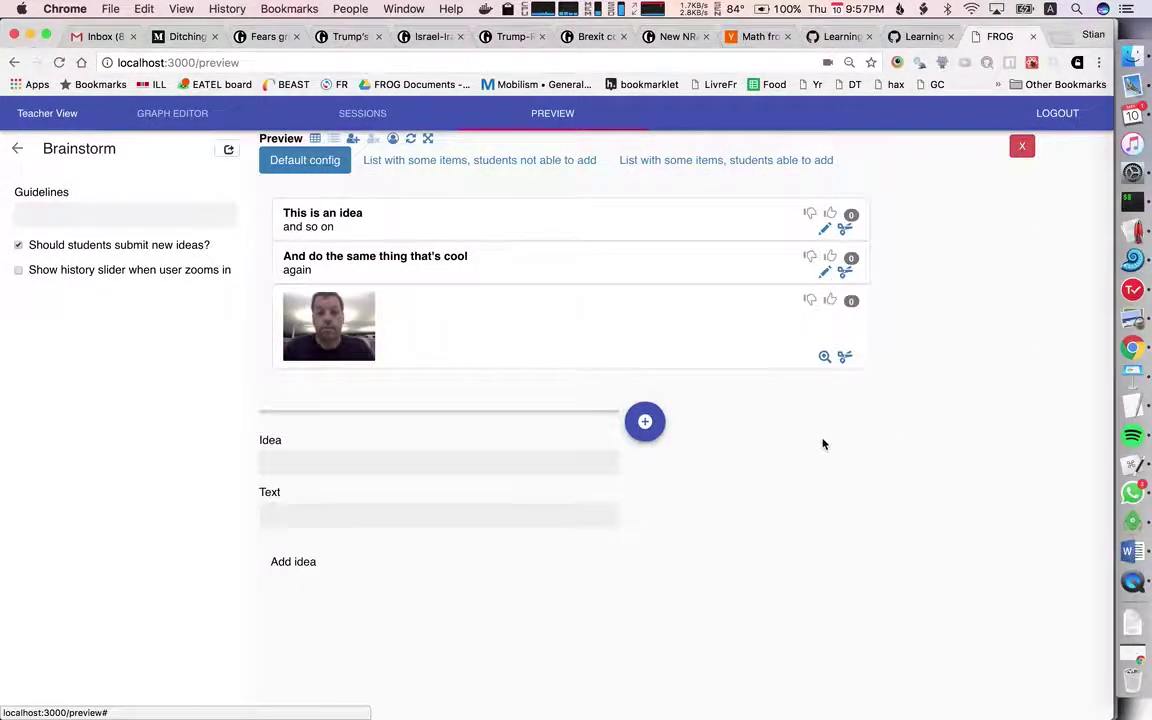
# Start an idea with attachments titled "We can edit this" and attach a picture taken with the webcam.
pyautogui.click(644, 421)
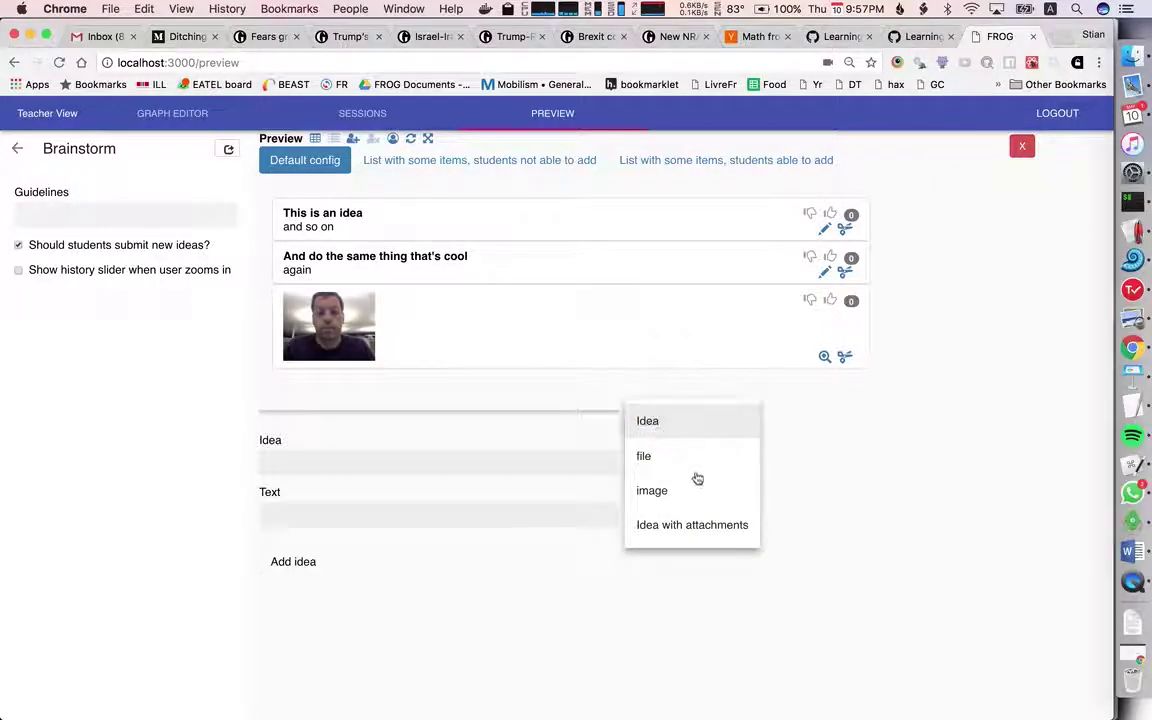
pyautogui.click(707, 524)
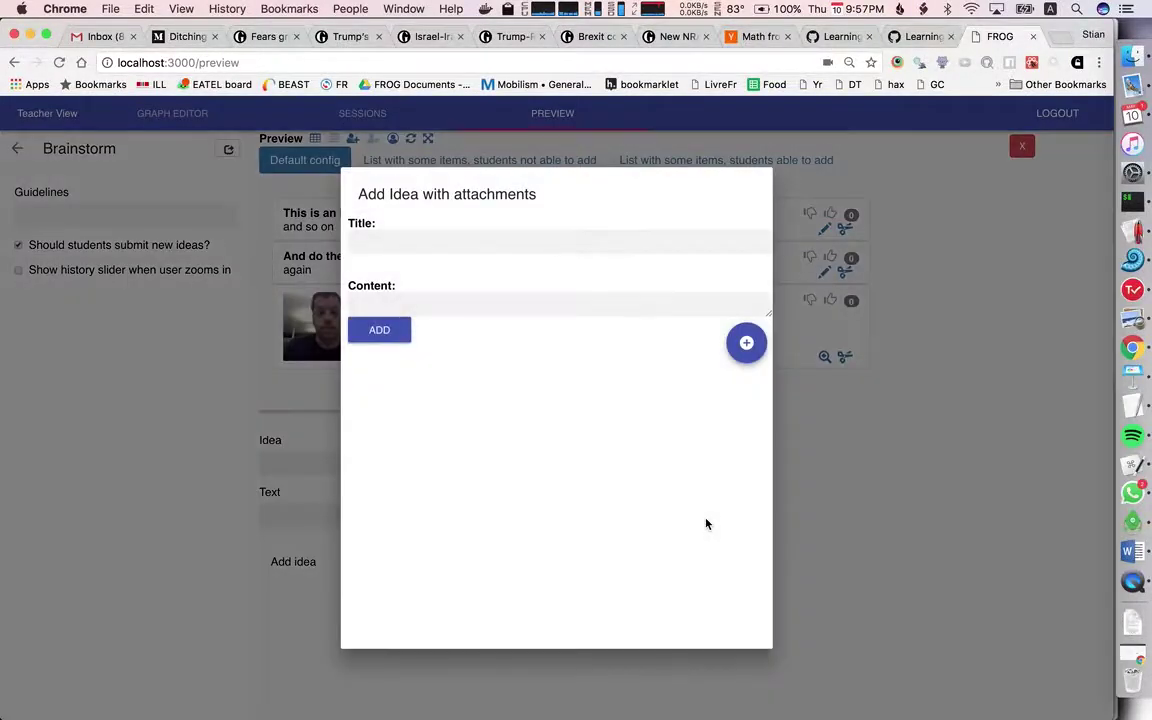
pyautogui.click(438, 233)
pyautogui.write('We can edit this')
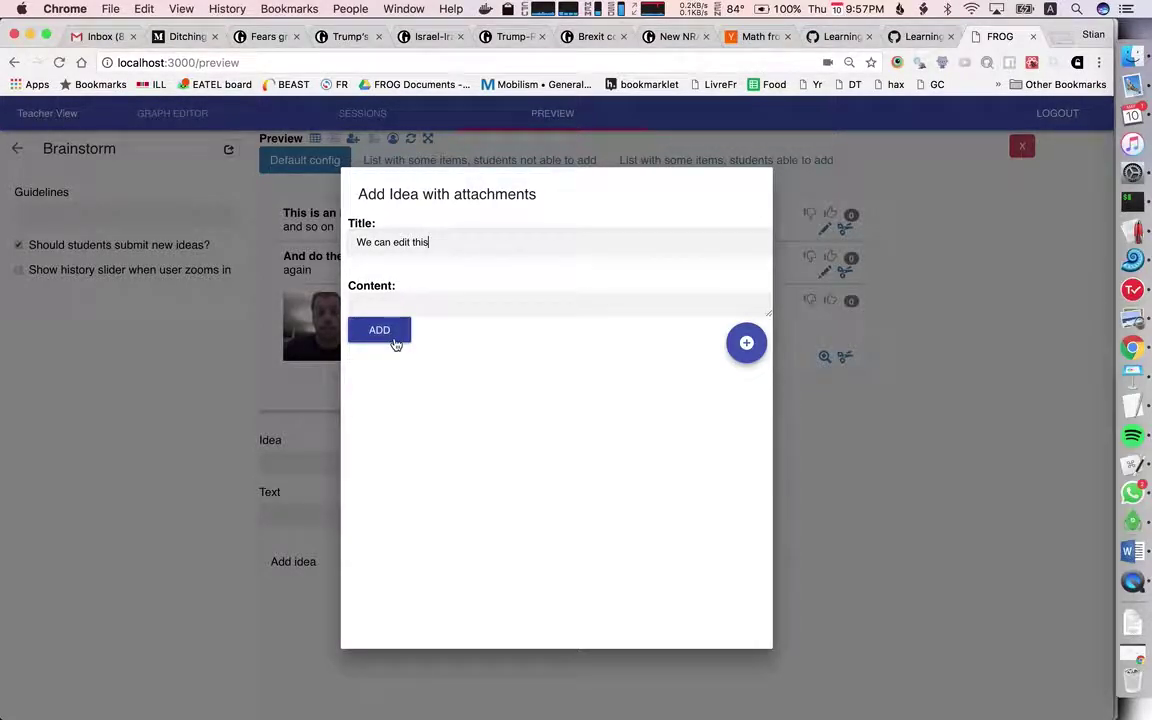
pyautogui.click(749, 352)
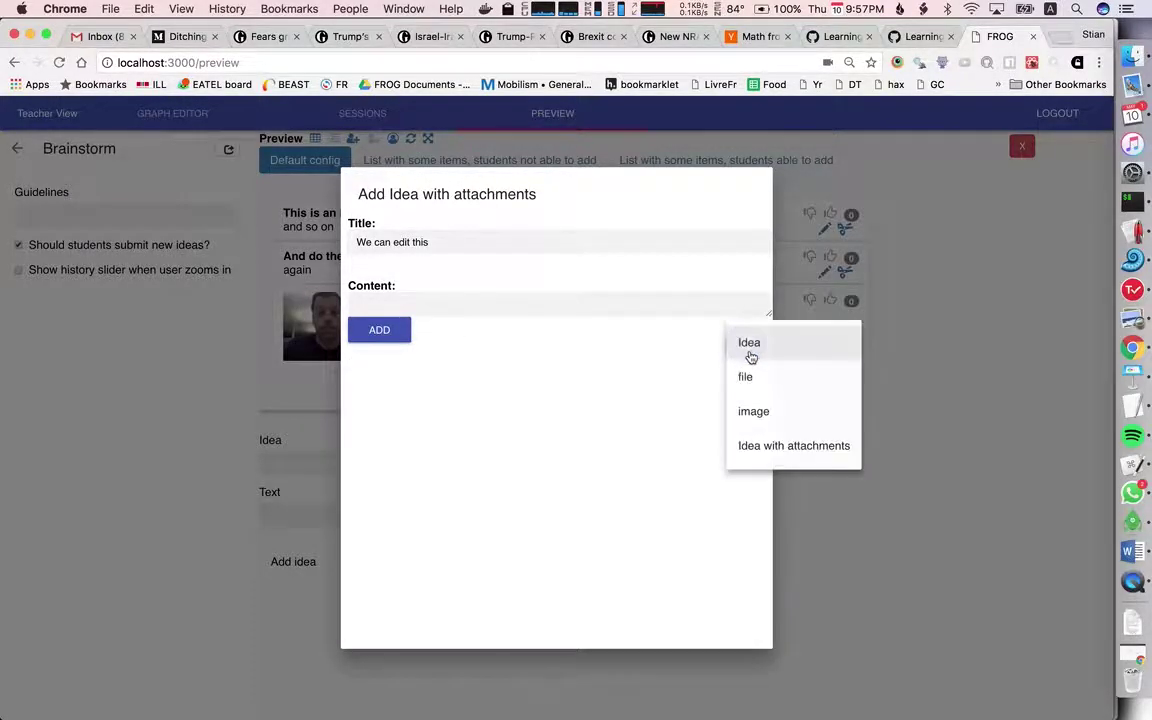
pyautogui.click(799, 431)
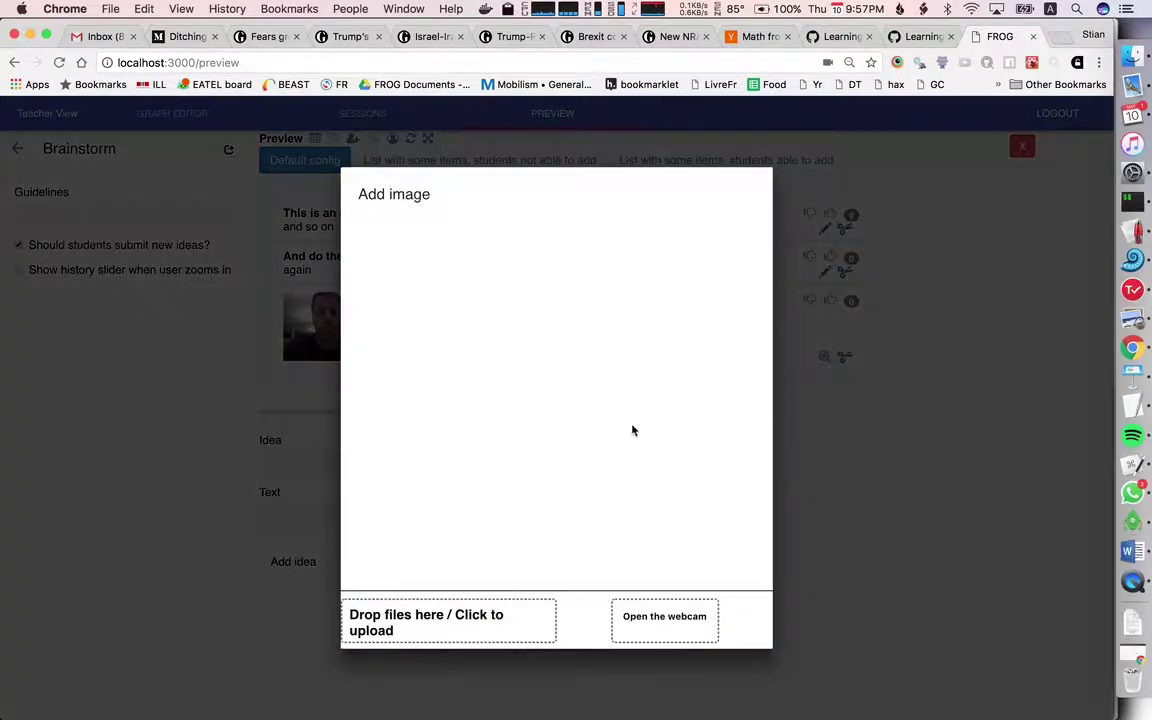
pyautogui.click(661, 638)
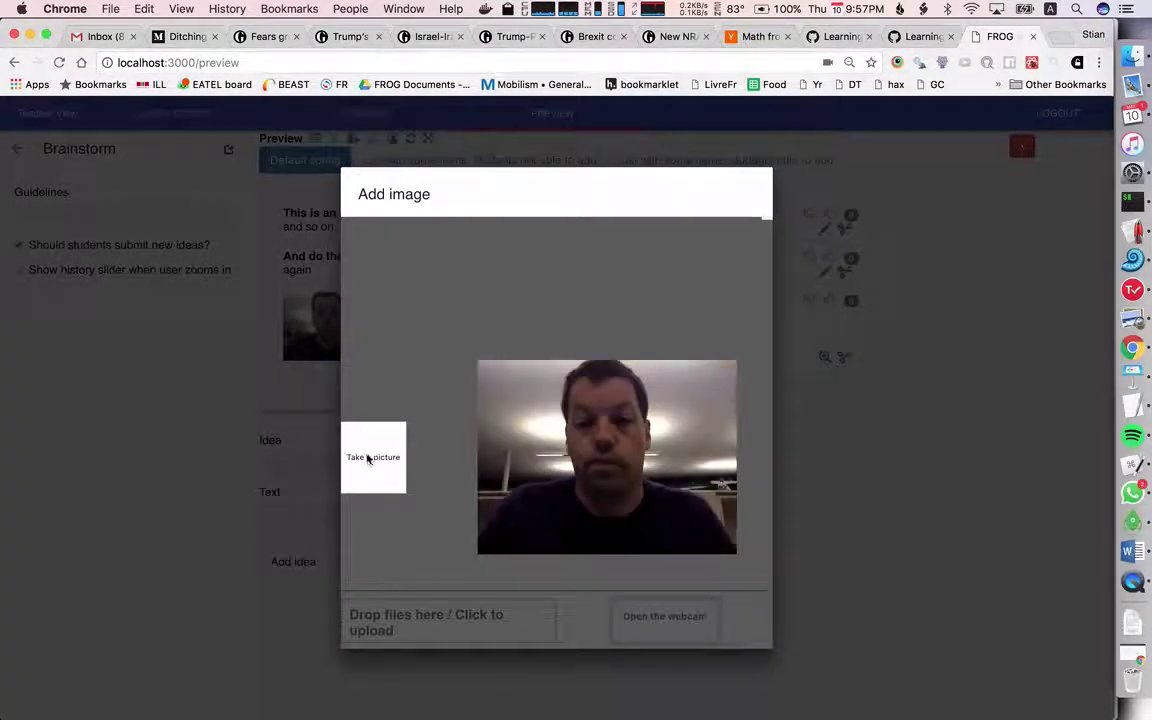
pyautogui.click(368, 455)
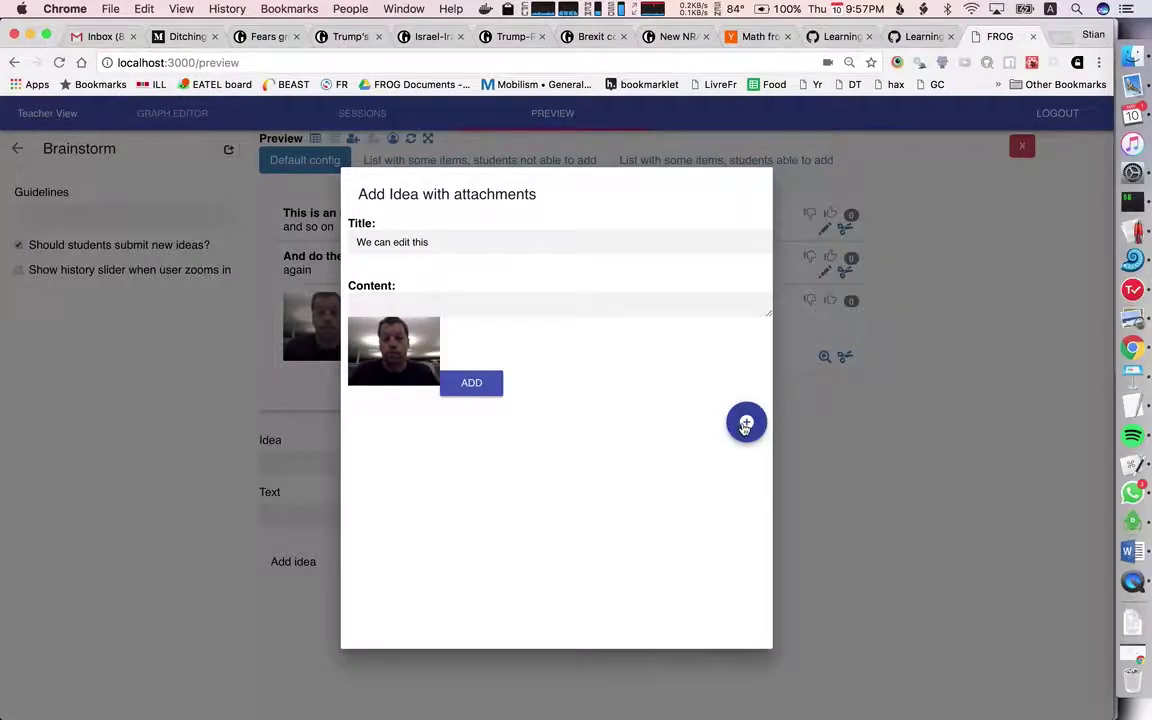
# Attach the three Desktop screenshots ending in 18.41.05, 09.27.01 and 09.26.12 from Finder to the idea as images.
pyautogui.click(746, 424)
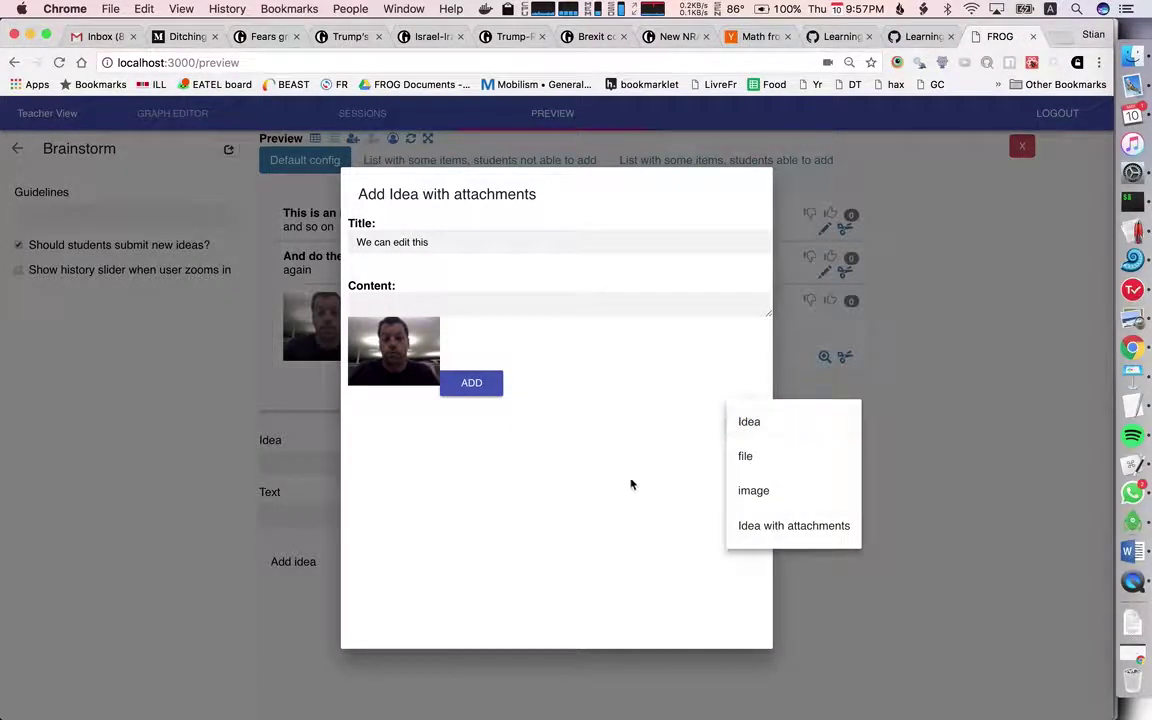
pyautogui.click(765, 505)
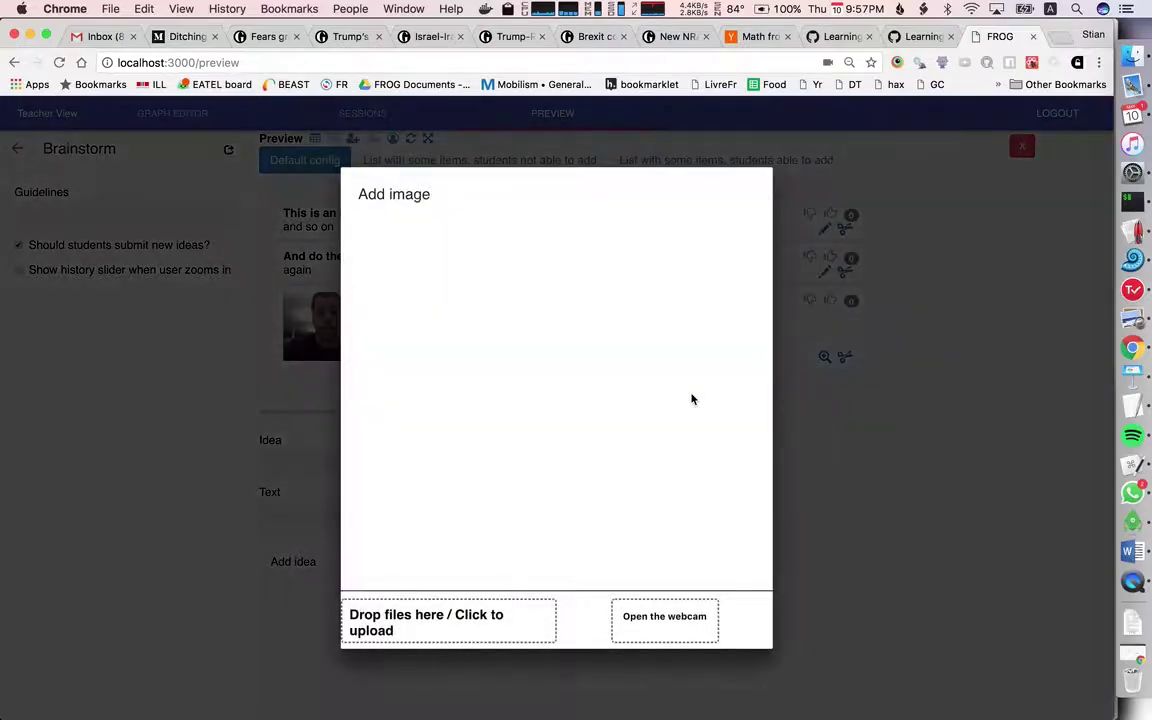
pyautogui.press('super+Tab')
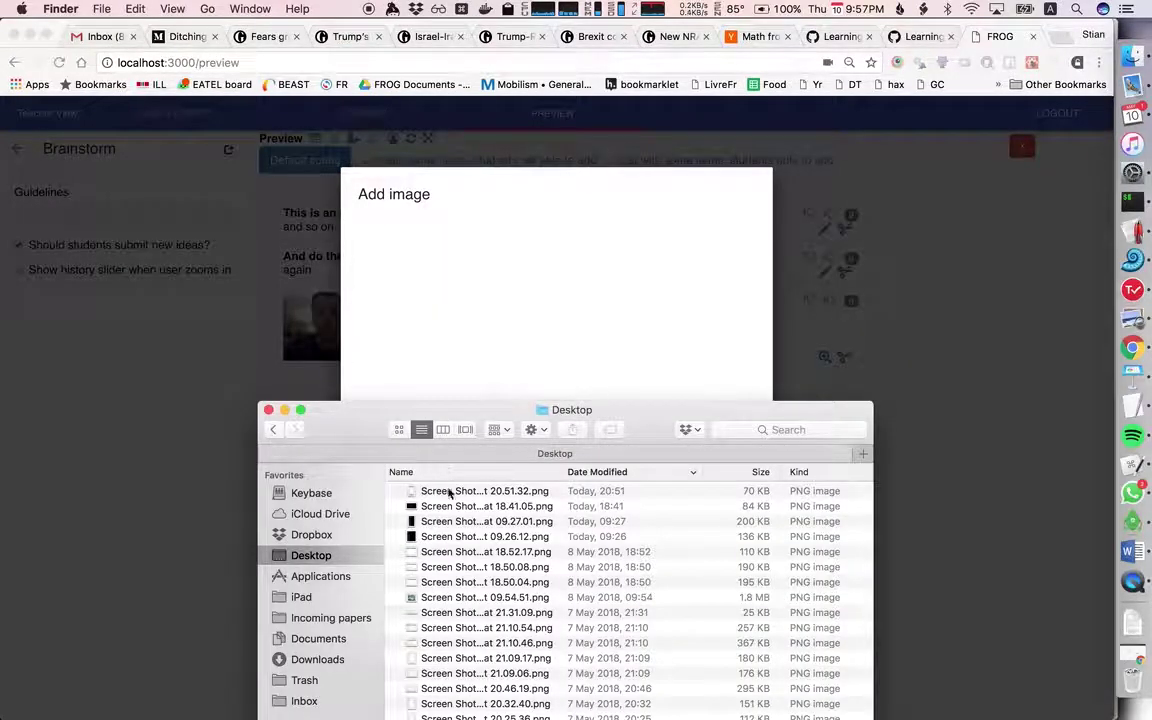
pyautogui.click(483, 507)
pyautogui.keyDown('shift'); pyautogui.click(452, 522); pyautogui.keyUp('shift')
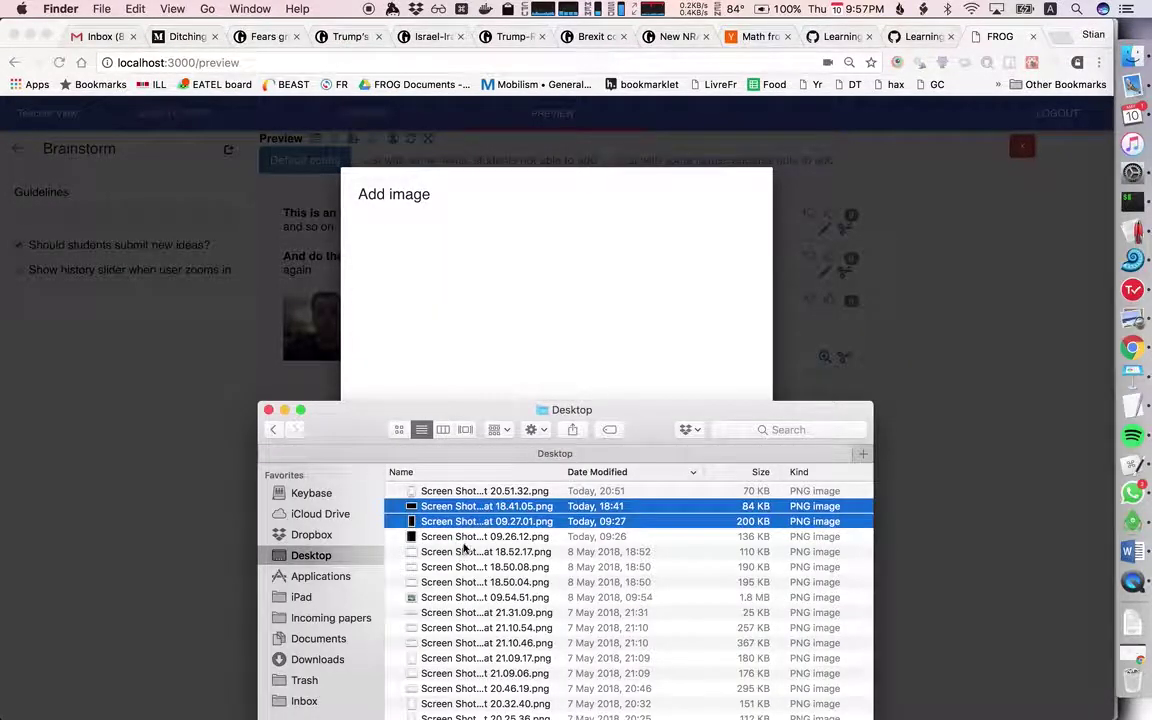
pyautogui.keyDown('shift'); pyautogui.click(463, 540); pyautogui.keyUp('shift')
pyautogui.moveTo(560, 409); pyautogui.dragTo(968, 269)
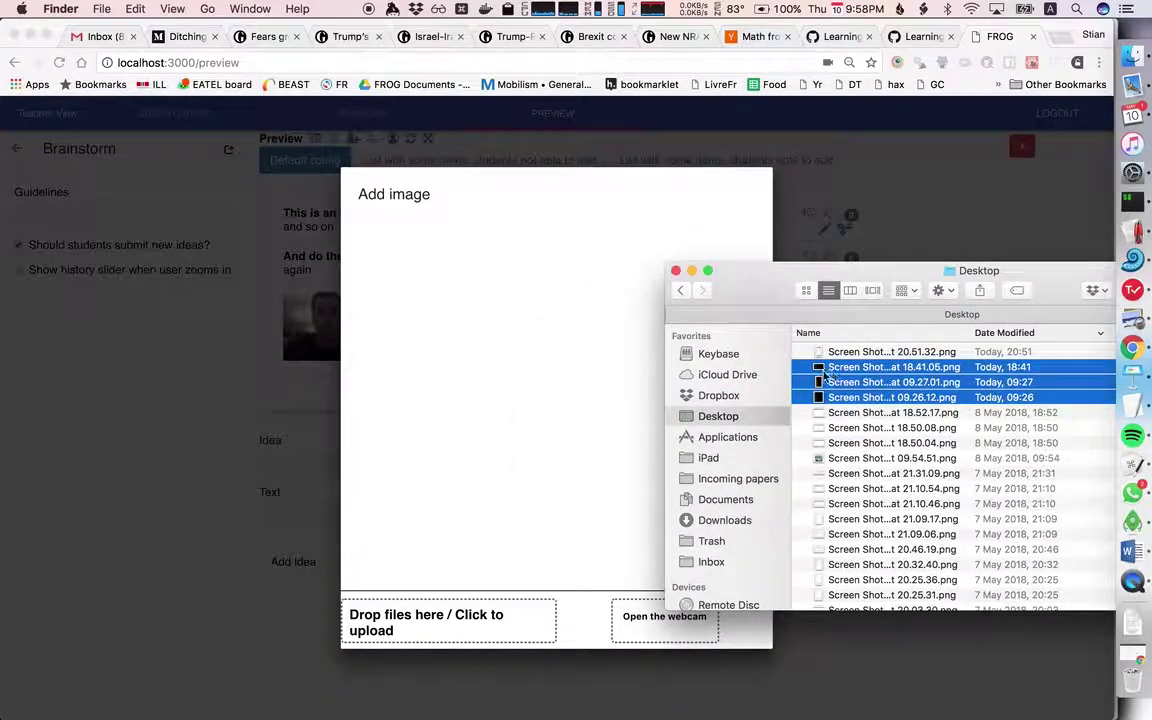
pyautogui.moveTo(826, 373); pyautogui.dragTo(496, 620)
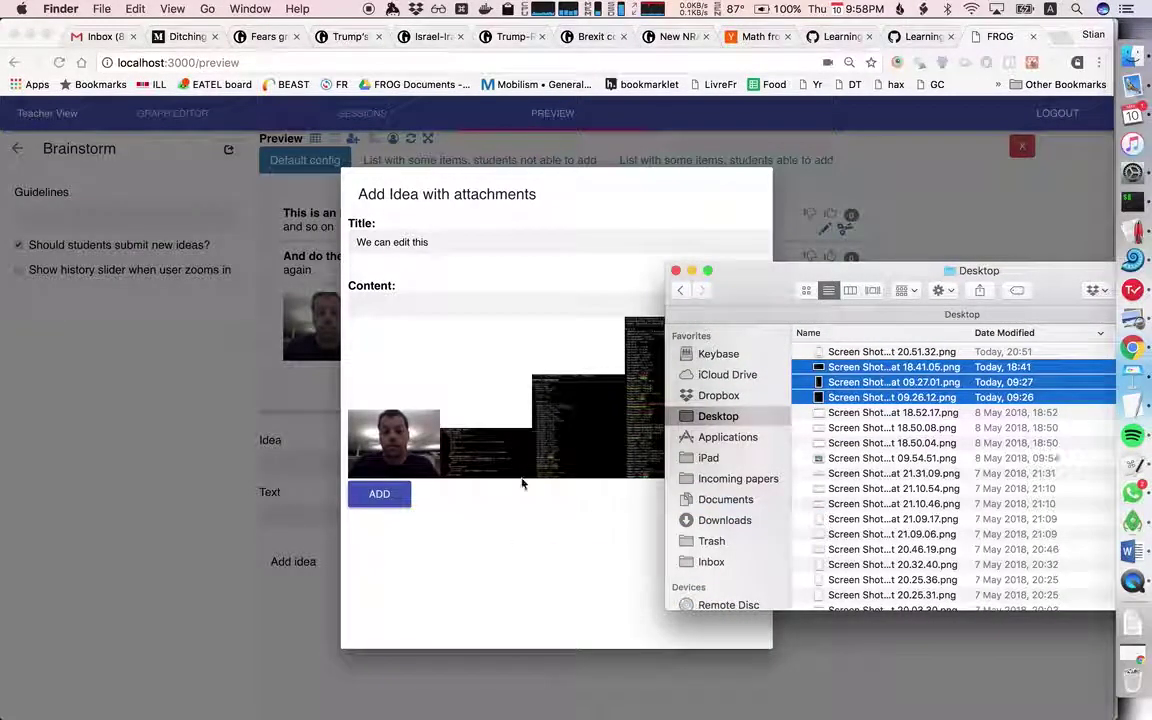
# Enter "These are nice screenshots" as the content of the idea with attachments and add it to the list.
pyautogui.click(527, 513)
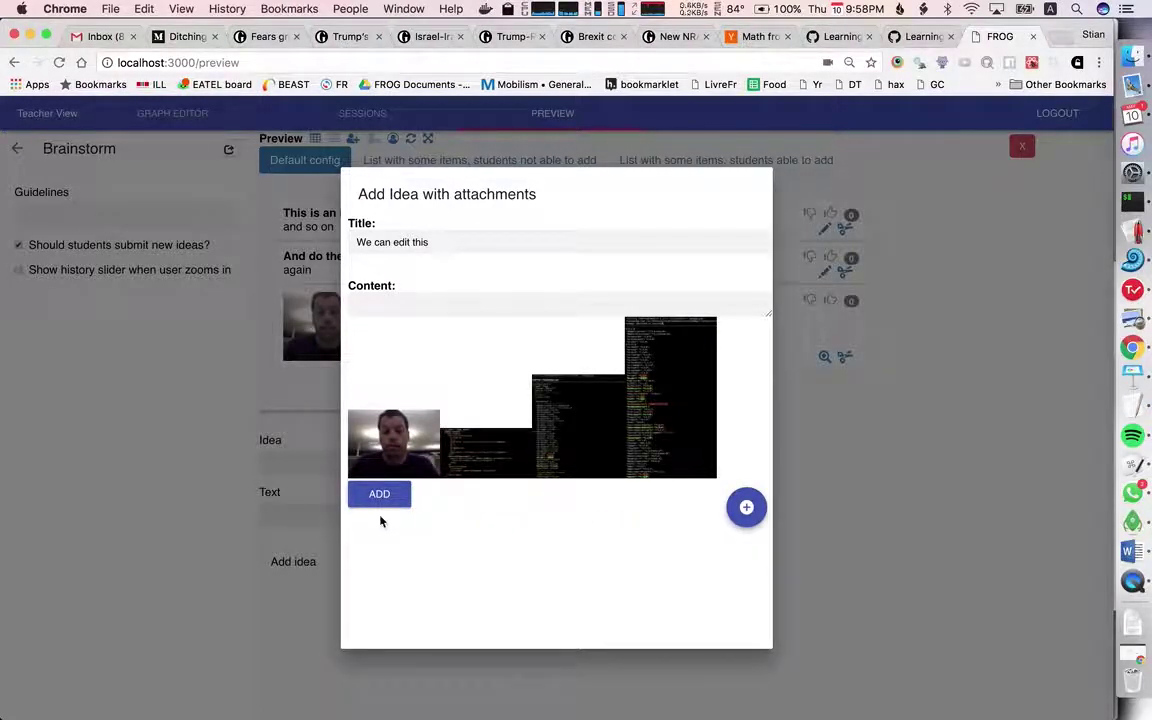
pyautogui.click(375, 306)
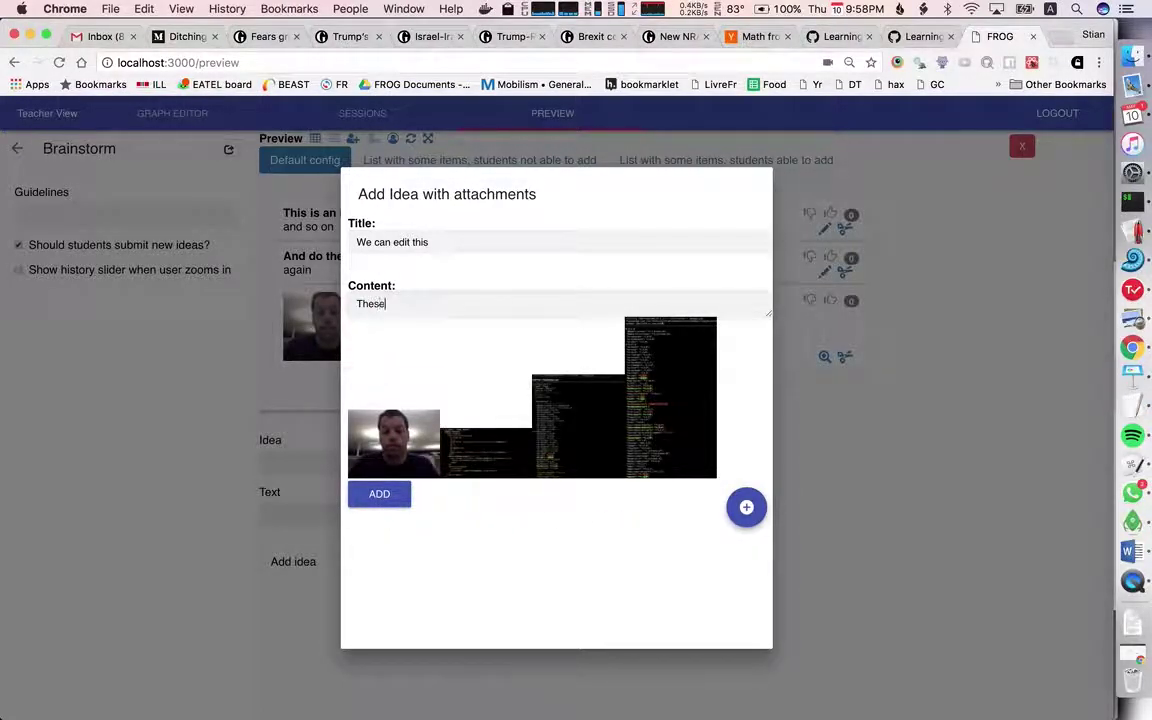
pyautogui.write('These are nice screenshots')
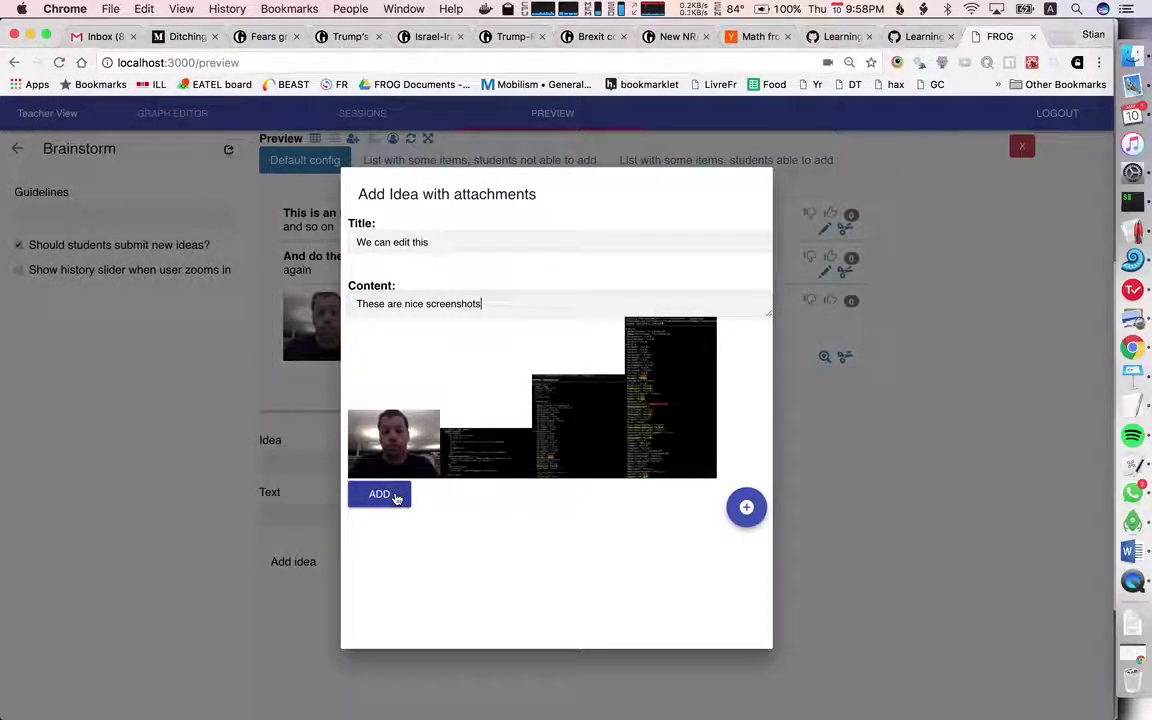
pyautogui.click(395, 496)
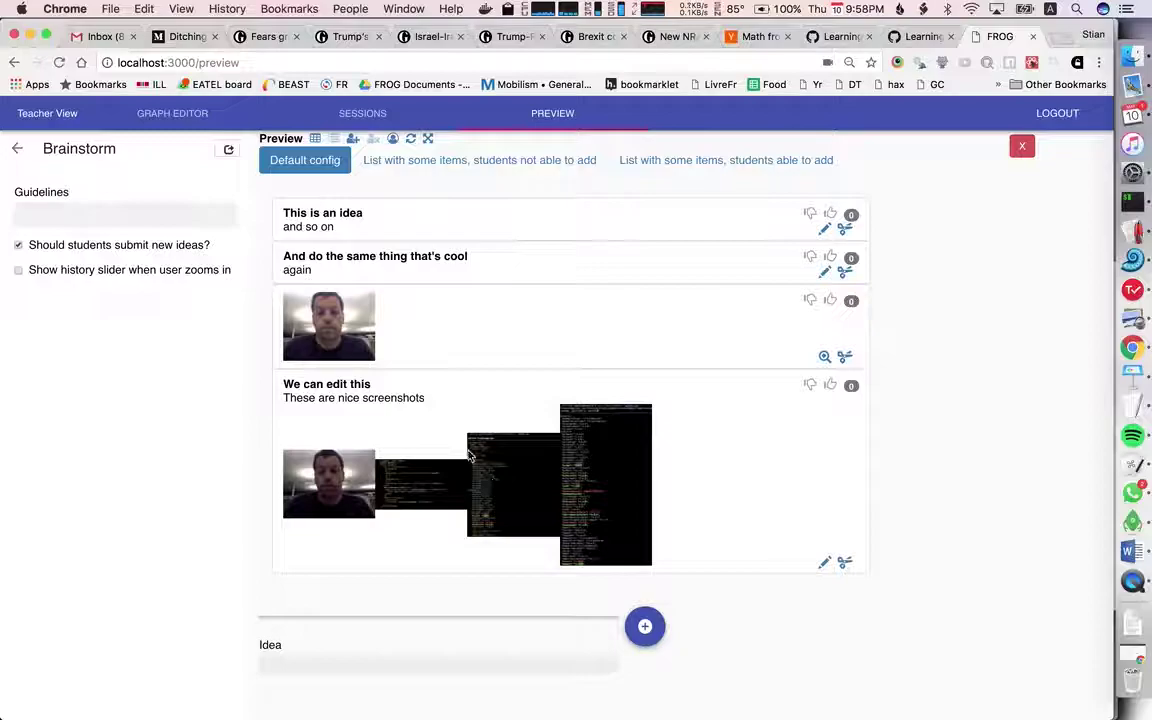
# Vote up the "We can edit this" idea and delete the "This is an idea" item from the list.
pyautogui.scroll(-2, 743, 558)
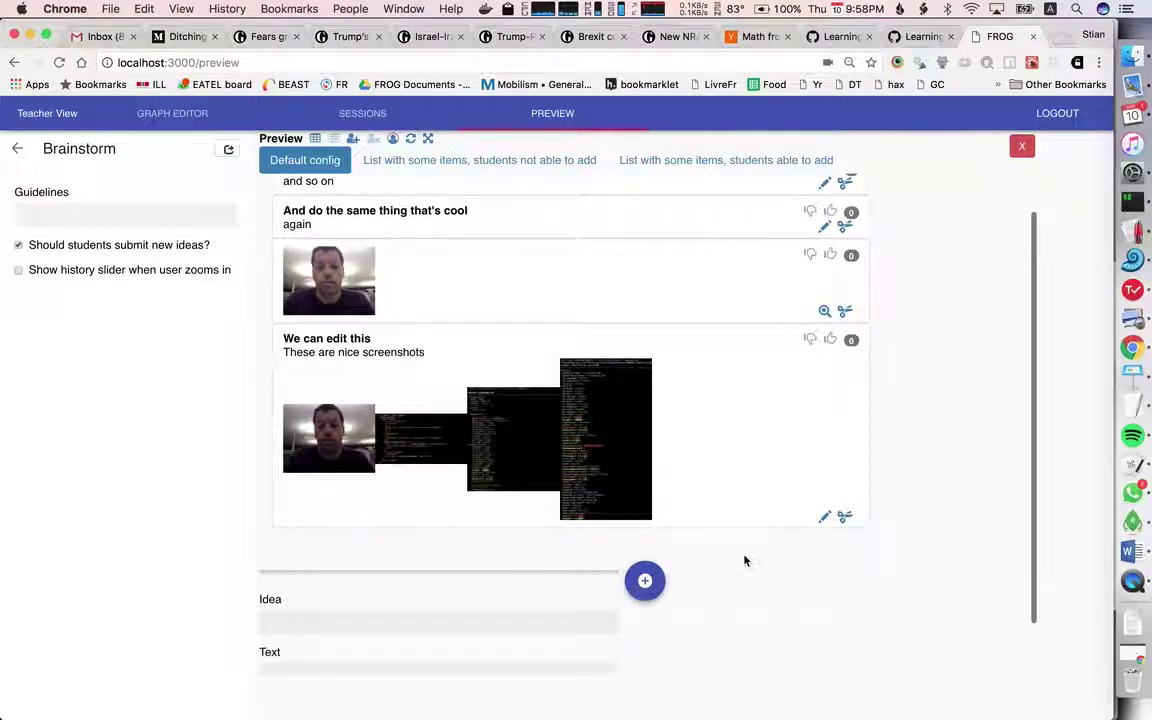
pyautogui.click(830, 339)
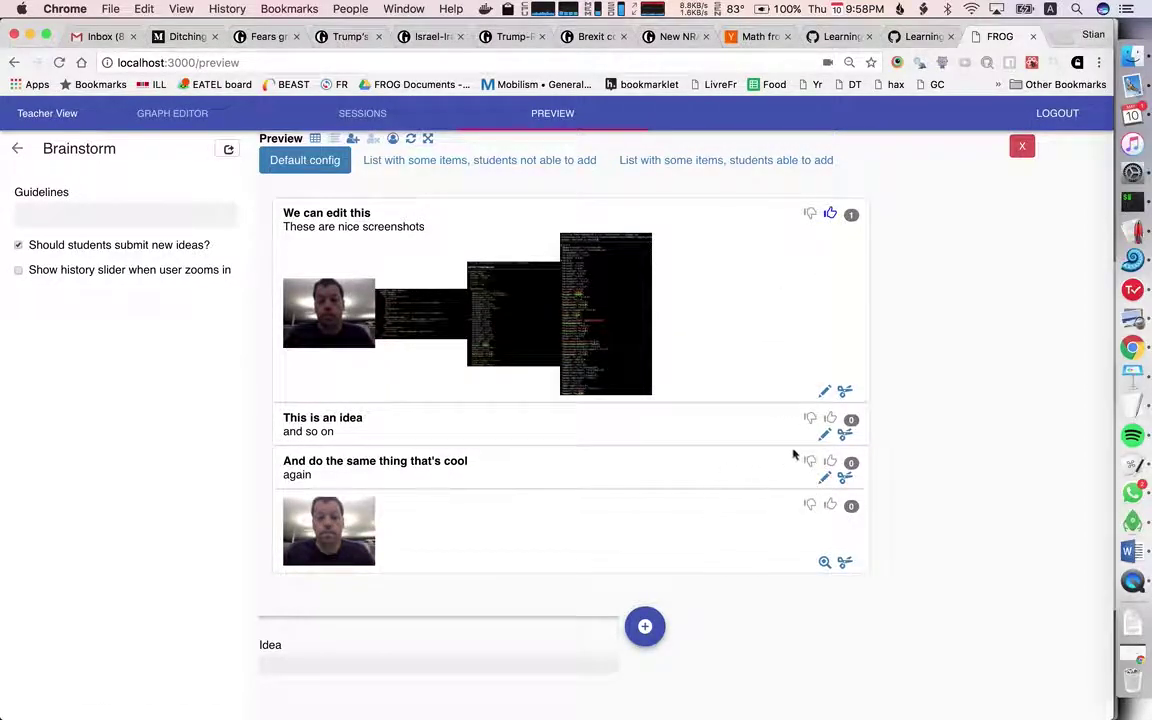
pyautogui.click(845, 435)
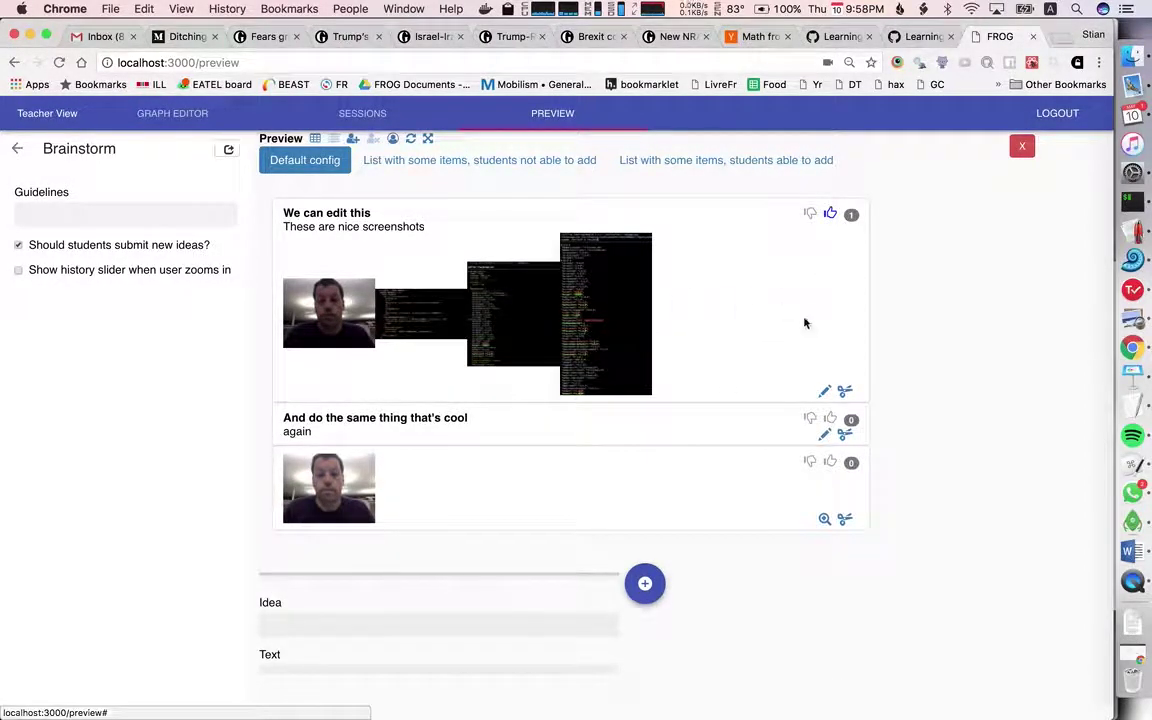
# Append "- yeah, but not the picture of" plus the person's first name to the "We can edit this" content, and remove its webcam picture.
pyautogui.click(824, 391)
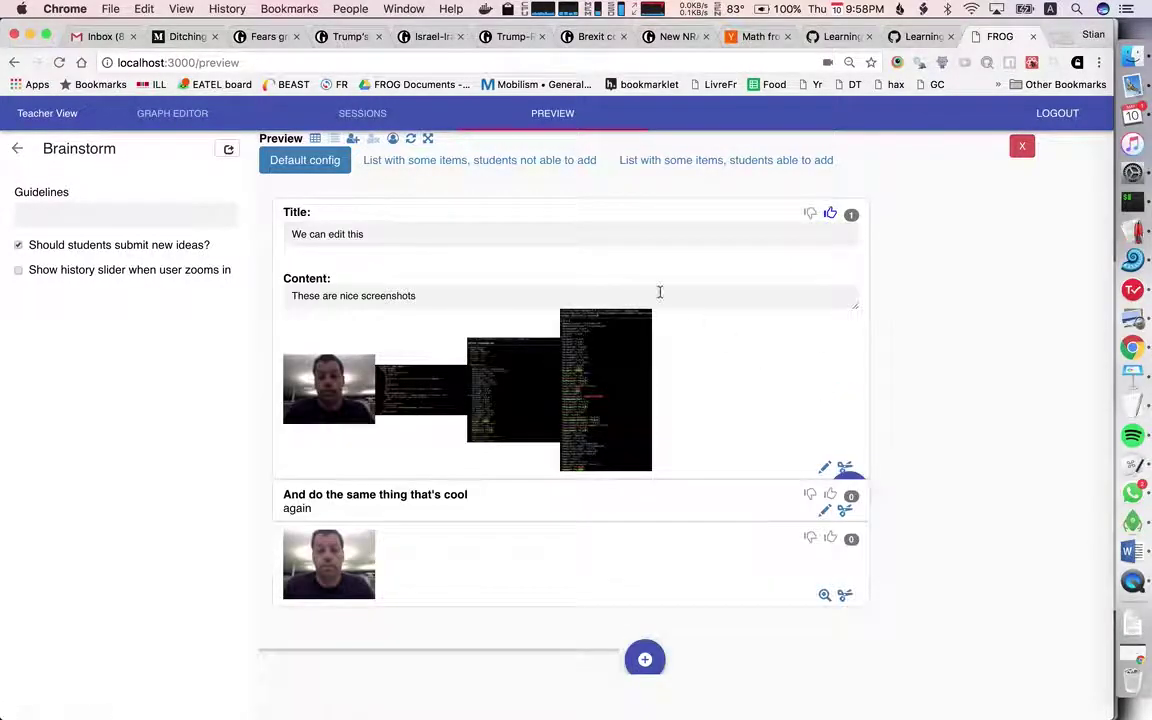
pyautogui.click(466, 296)
pyautogui.write('- ')
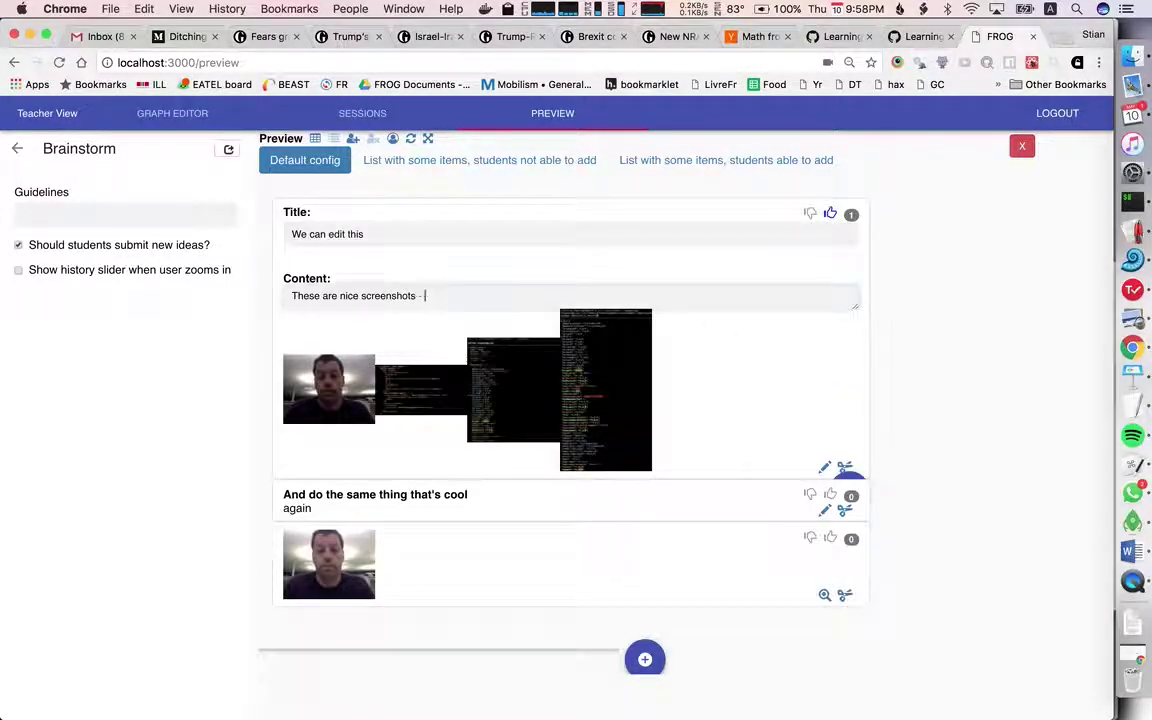
pyautogui.write('yeah, but not the picture of Stian')
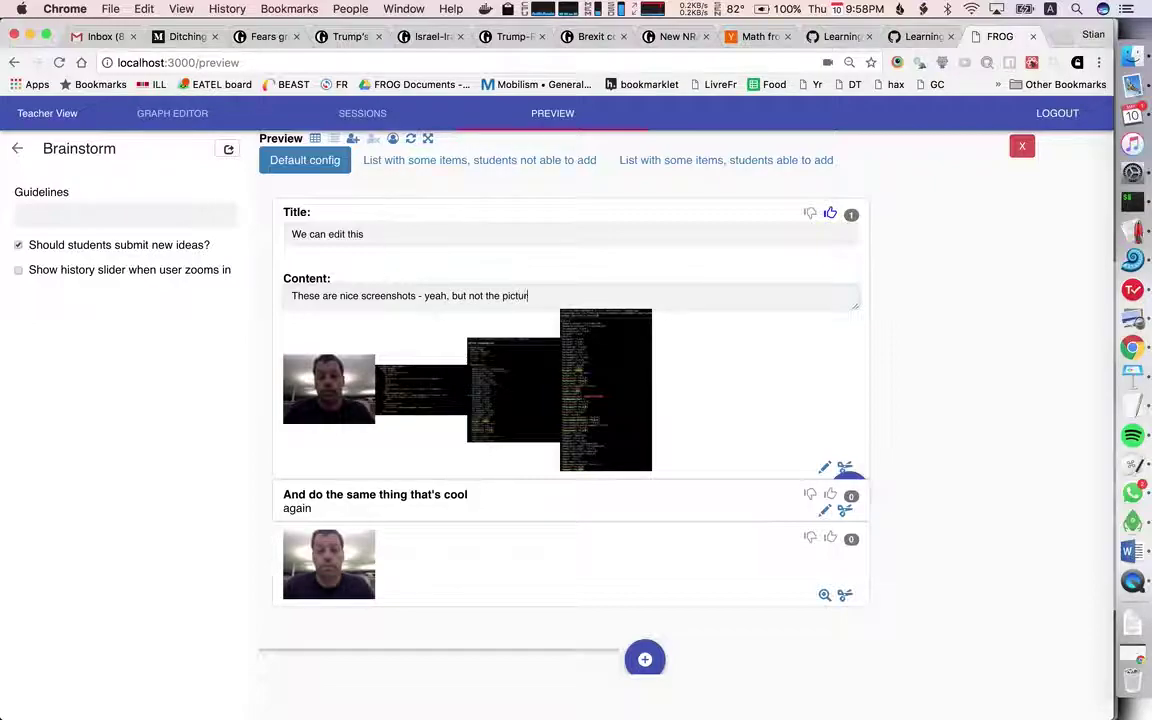
pyautogui.click(318, 388)
pyautogui.click(826, 468)
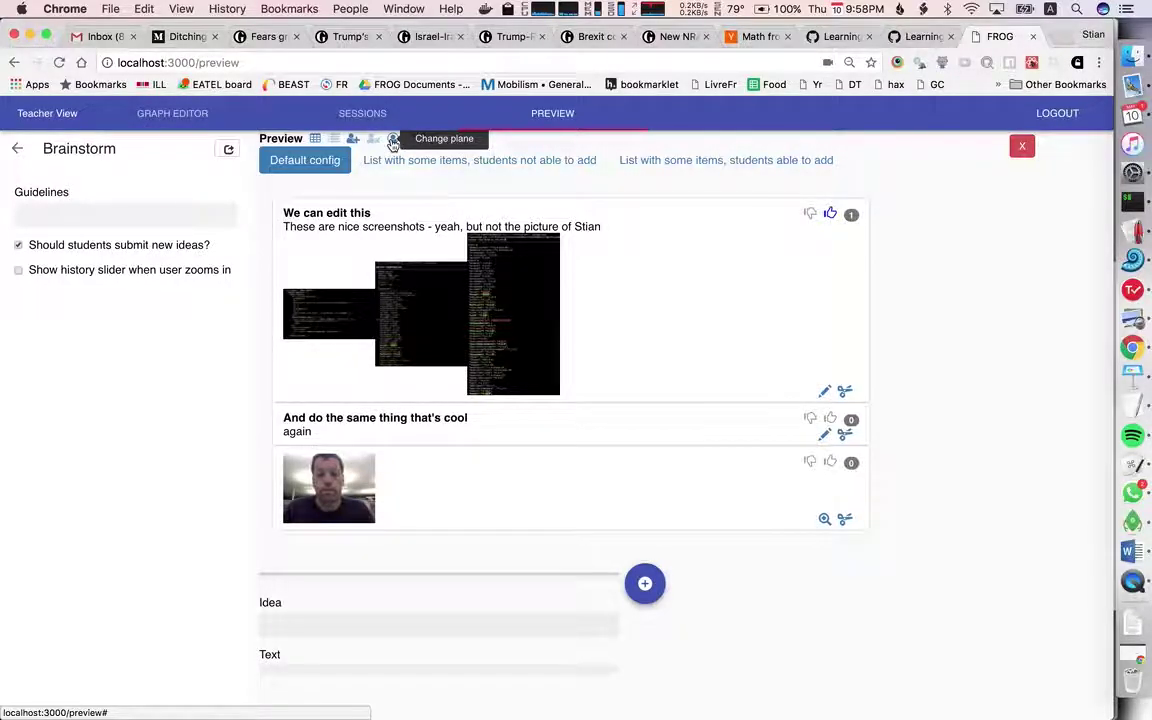
# Examine the activity's underlying config, activity data and reactive data, including the students entries, and return to the activity view.
pyautogui.click(317, 139)
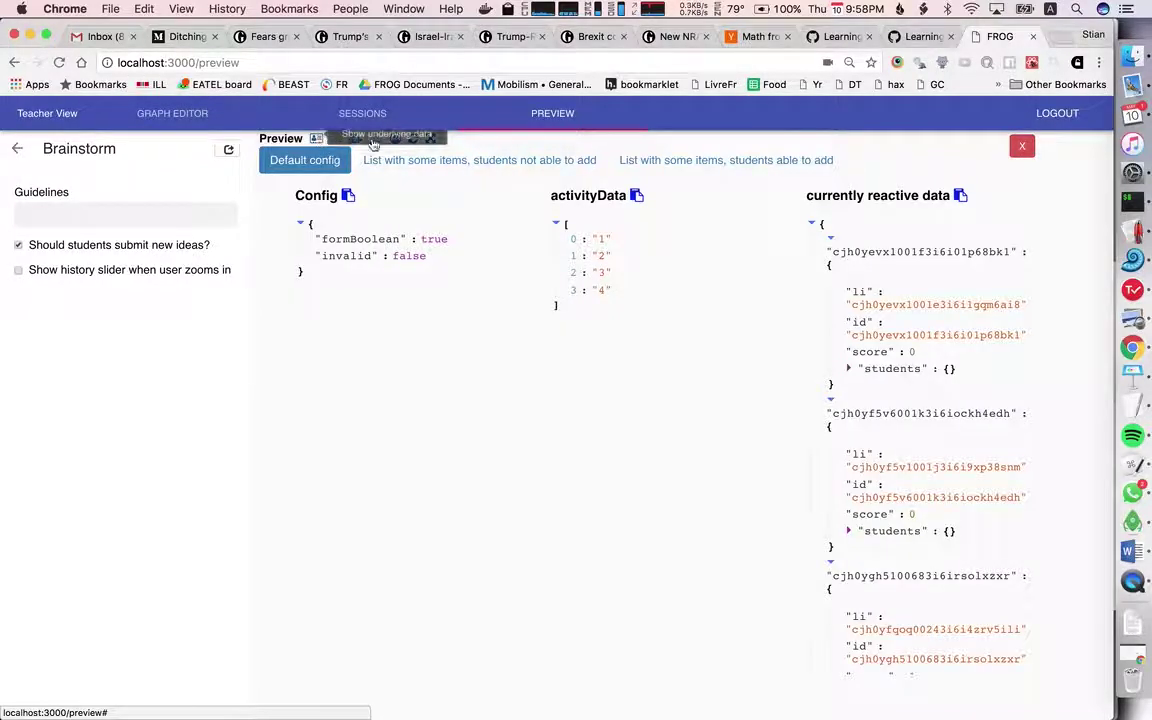
pyautogui.scroll(-1, 952, 308)
pyautogui.scroll(-1, 952, 308)
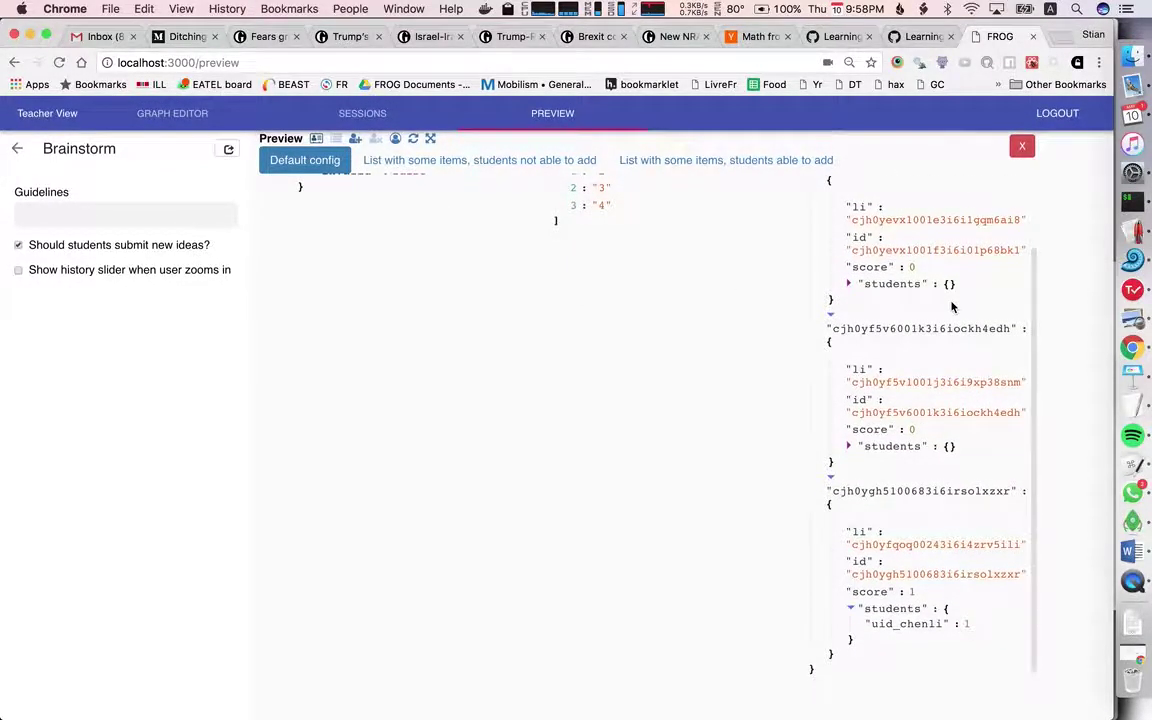
pyautogui.scroll(2, 952, 308)
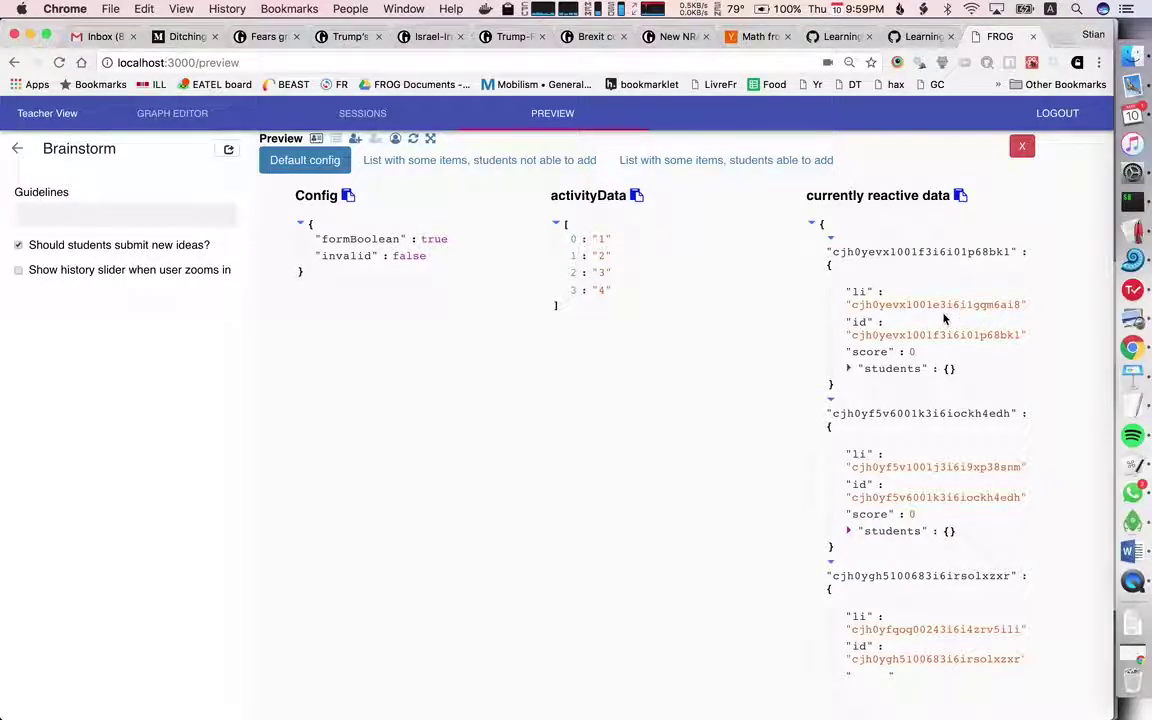
pyautogui.click(851, 371)
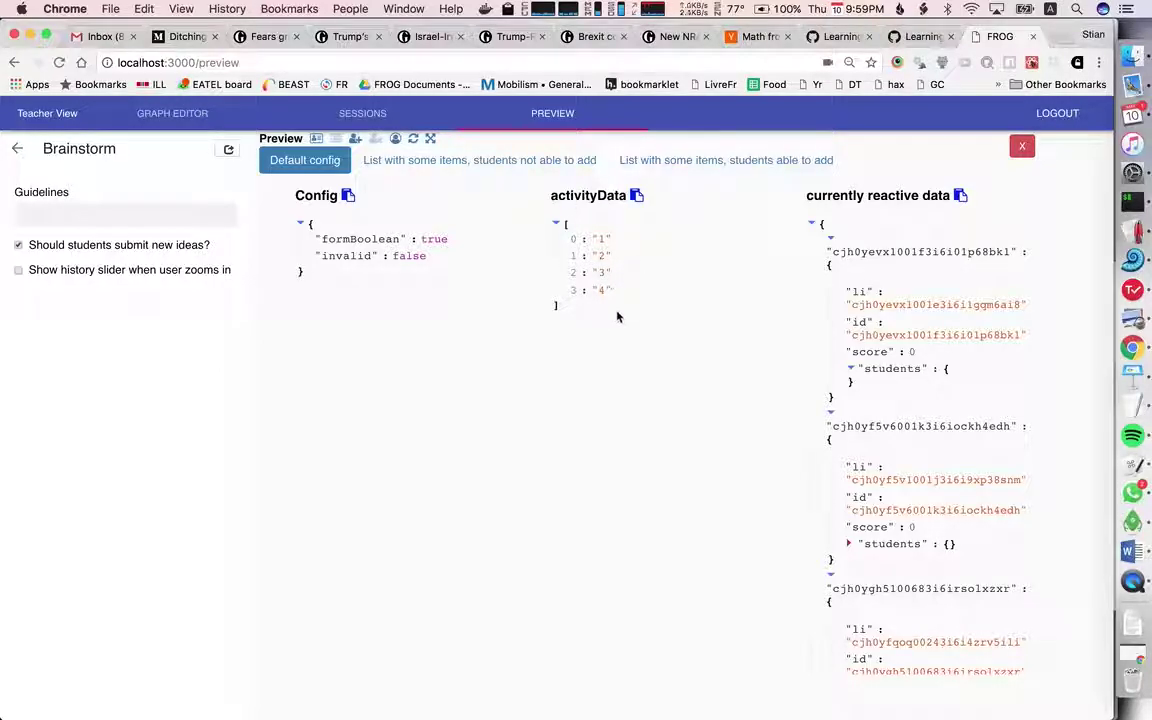
pyautogui.scroll(-3, 831, 411)
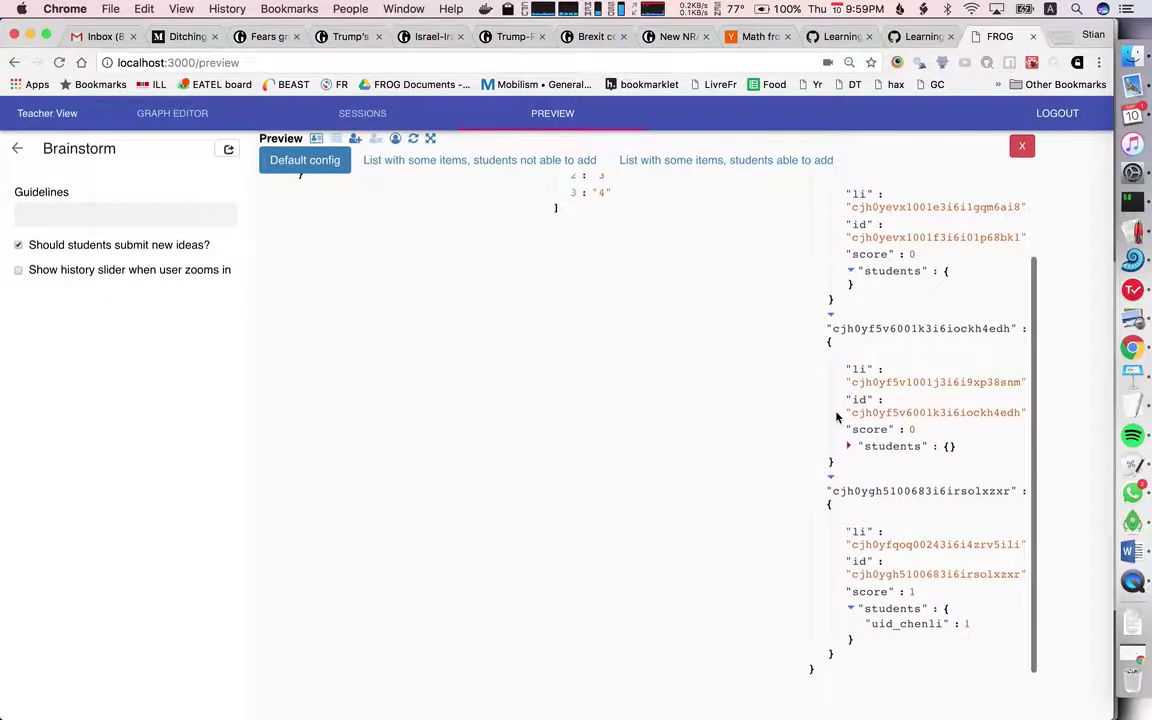
pyautogui.scroll(3, 836, 411)
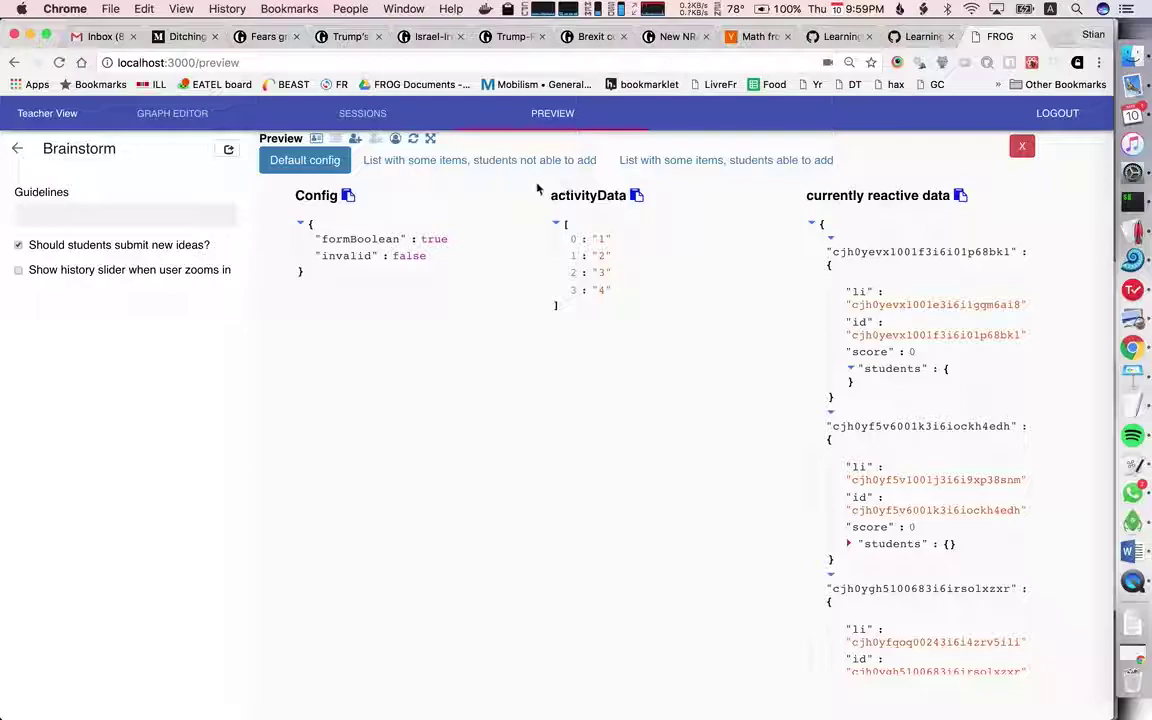
pyautogui.click(317, 141)
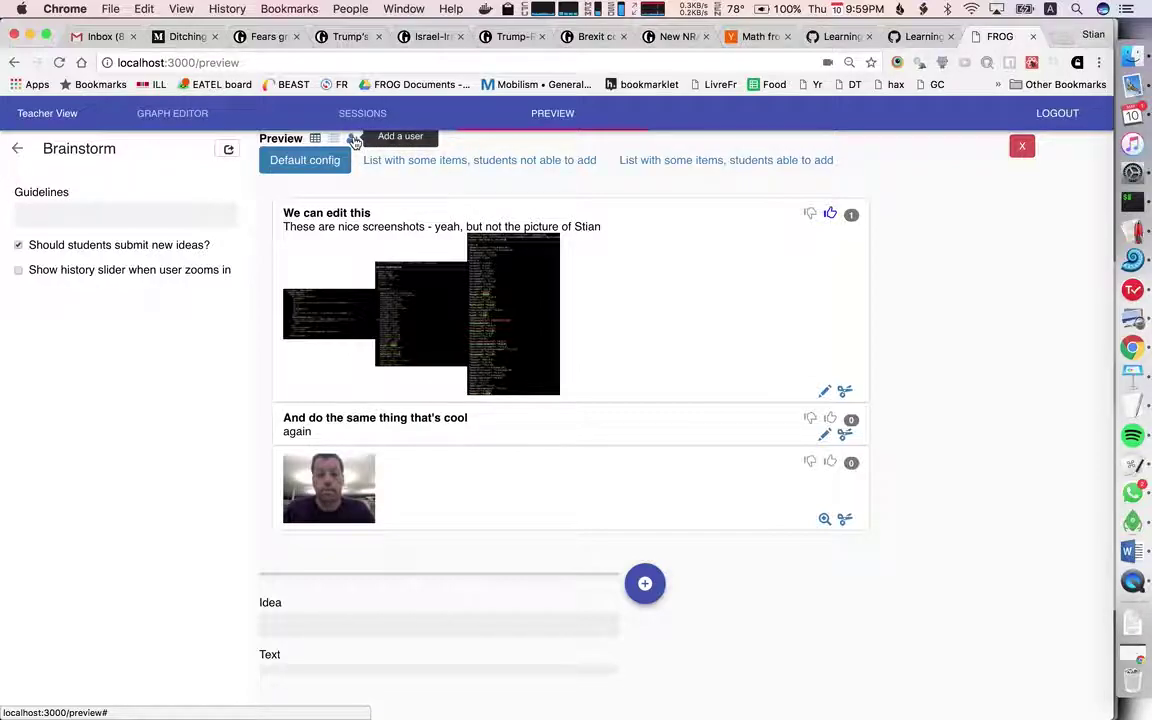
# Add a second user to the preview and load the example without student additions, followed by "List with some items, students able to add".
pyautogui.click(354, 142)
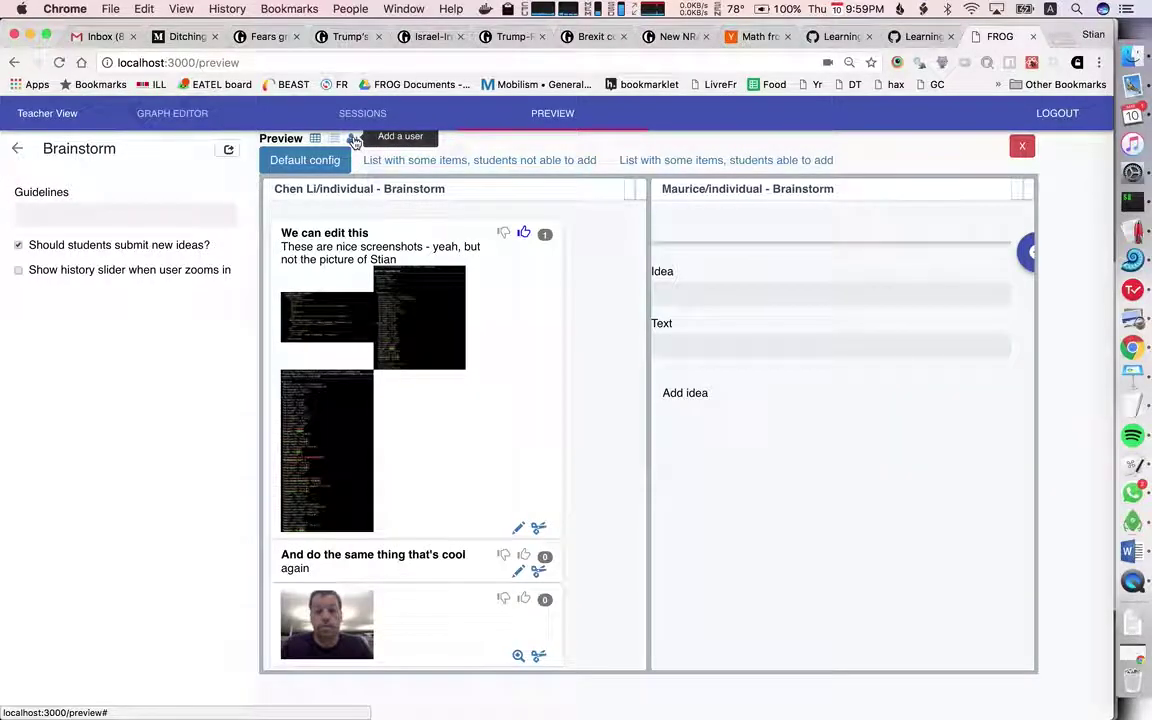
pyautogui.click(506, 161)
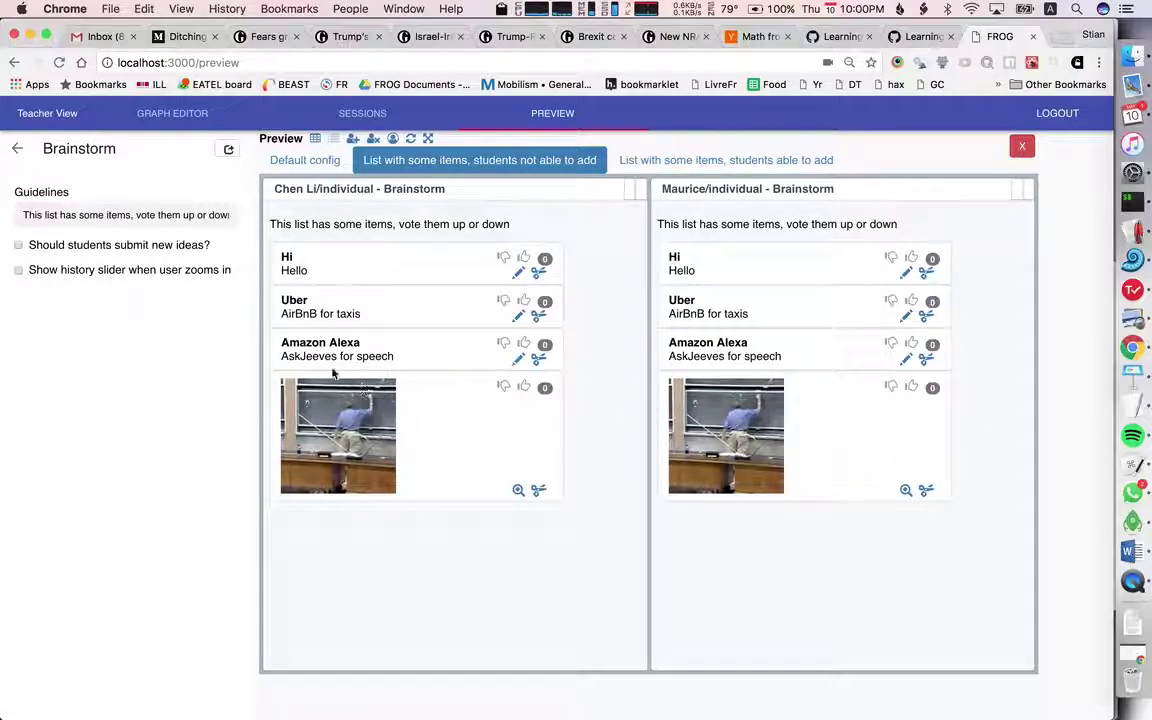
pyautogui.click(700, 163)
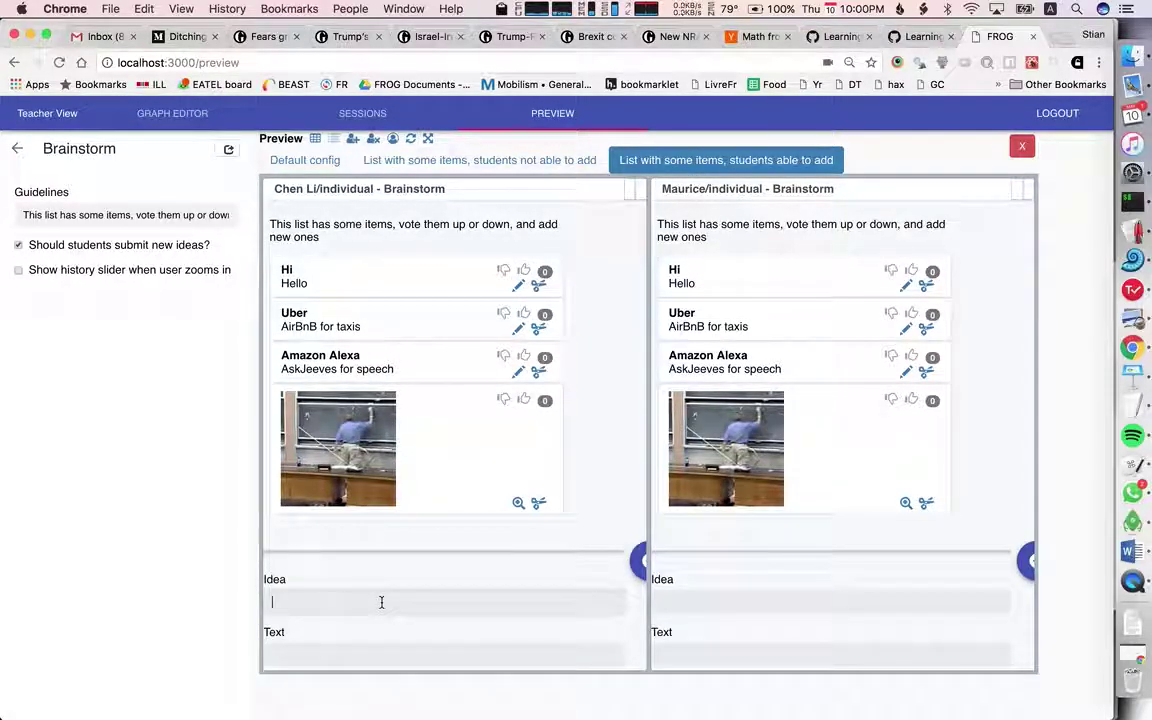
# Add an idea titled "add" with the text "rerer" to the first student's list, and delete that list's Amazon Alexa item.
pyautogui.write('add')
pyautogui.click(357, 656)
pyautogui.write('rerer')
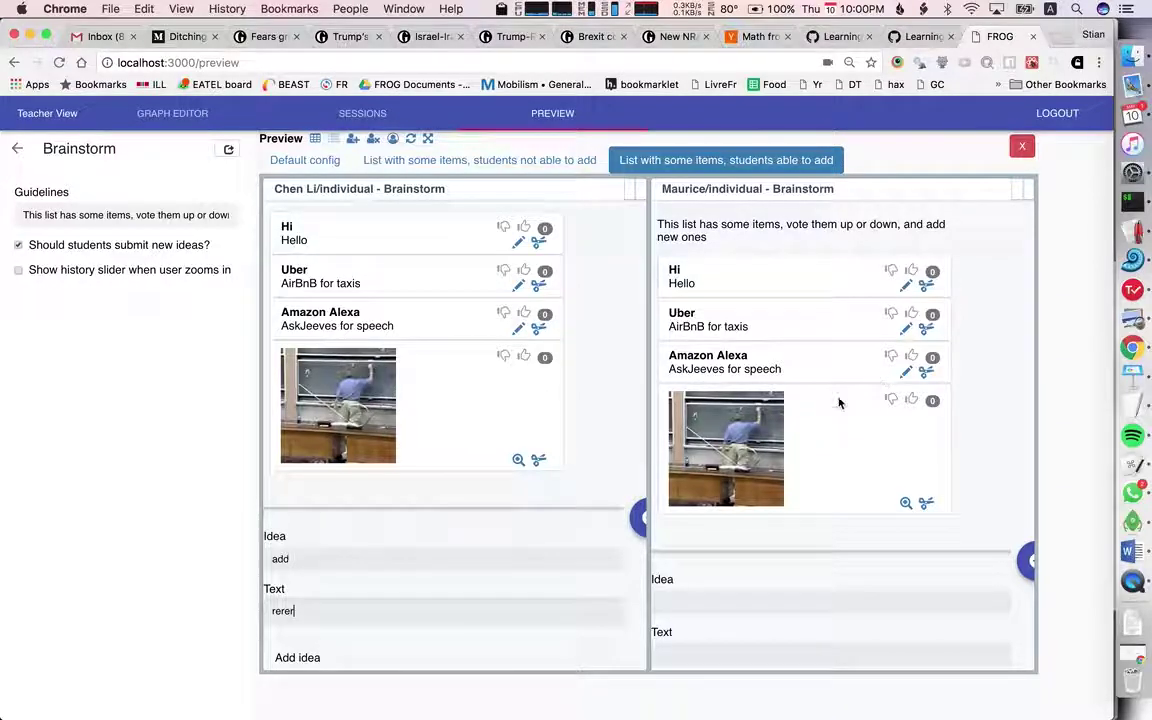
pyautogui.click(305, 659)
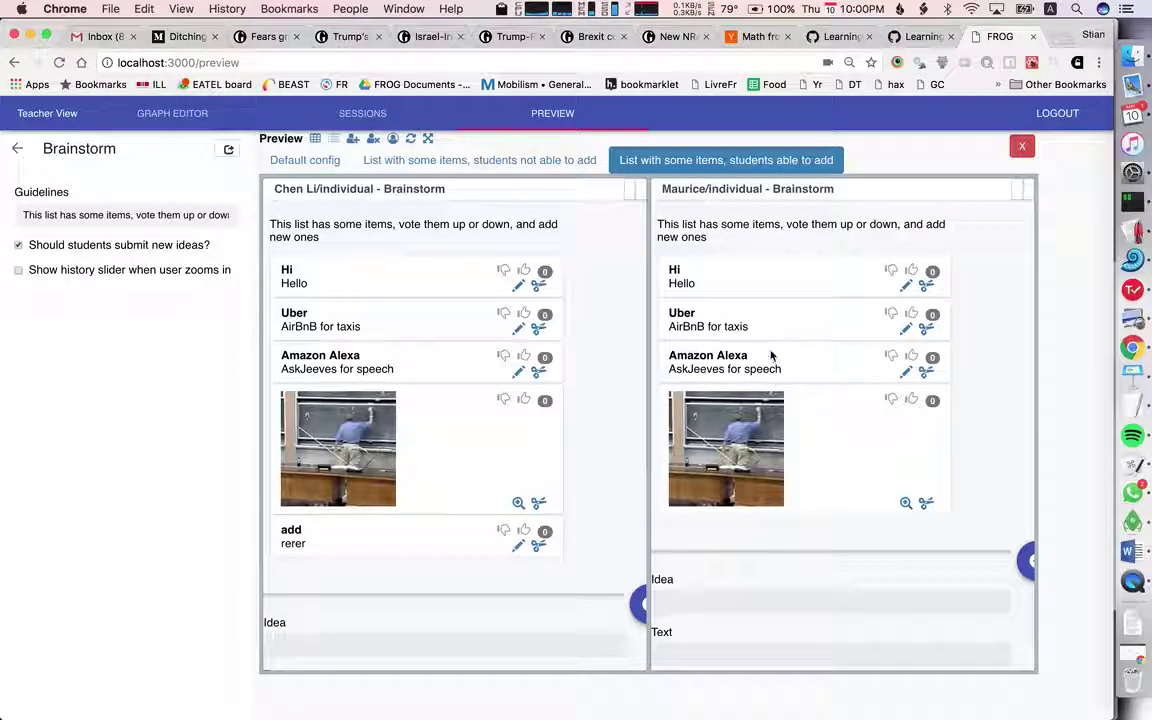
pyautogui.click(540, 373)
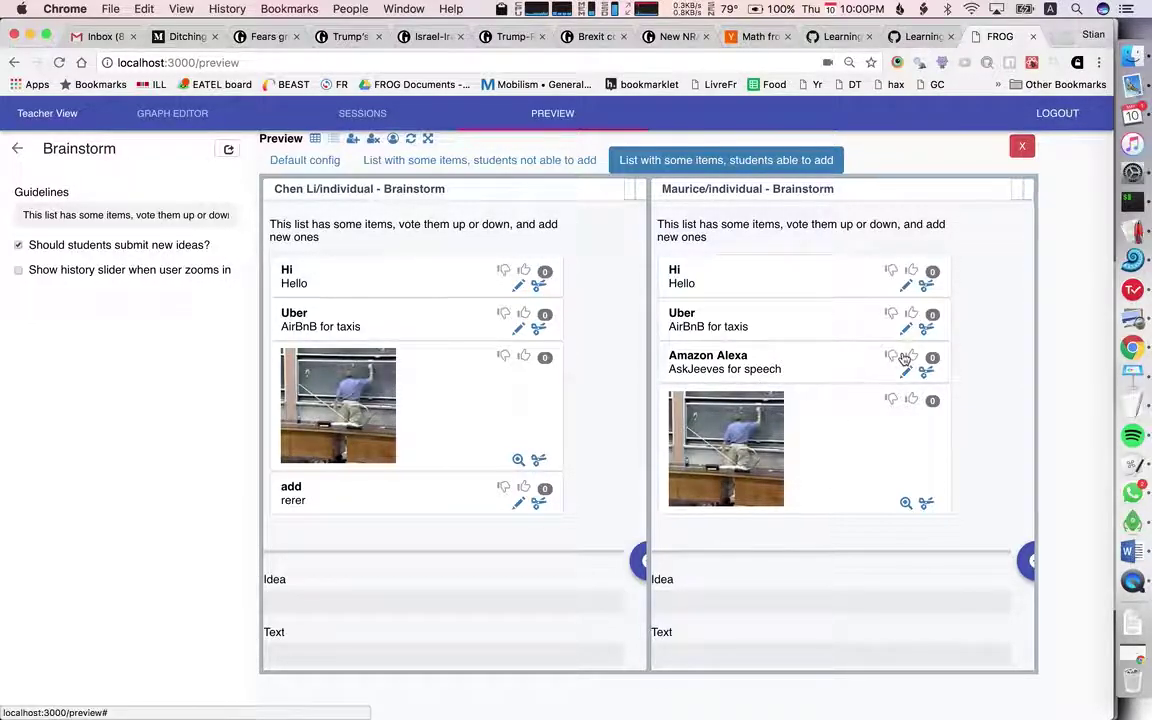
# Change the Amazon Alexa item's title in the second student's list to "Amazon Alexa then you can see".
pyautogui.doubleClick(828, 356)
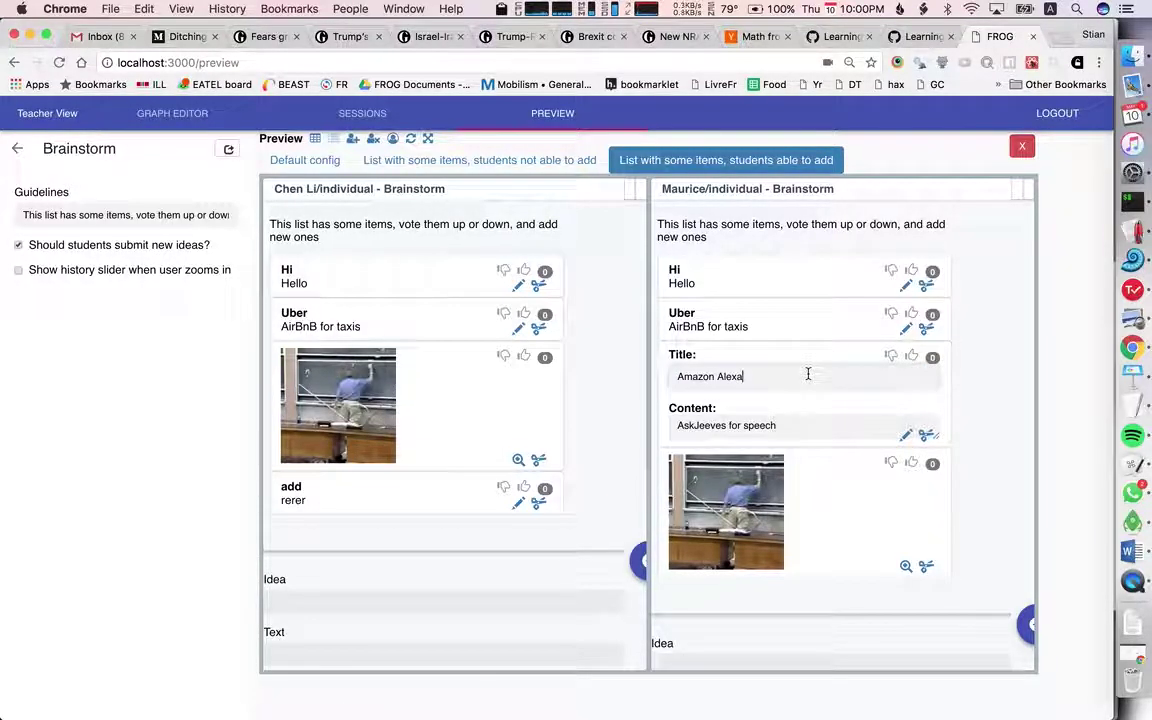
pyautogui.write('then you can see')
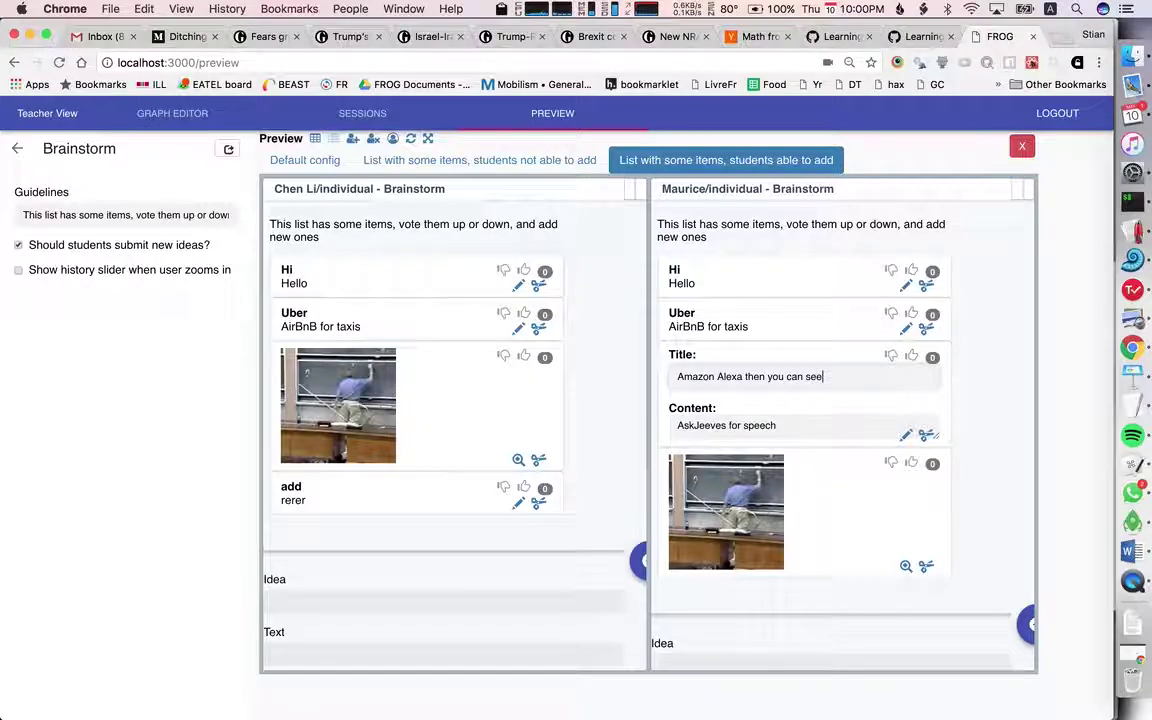
pyautogui.click(905, 435)
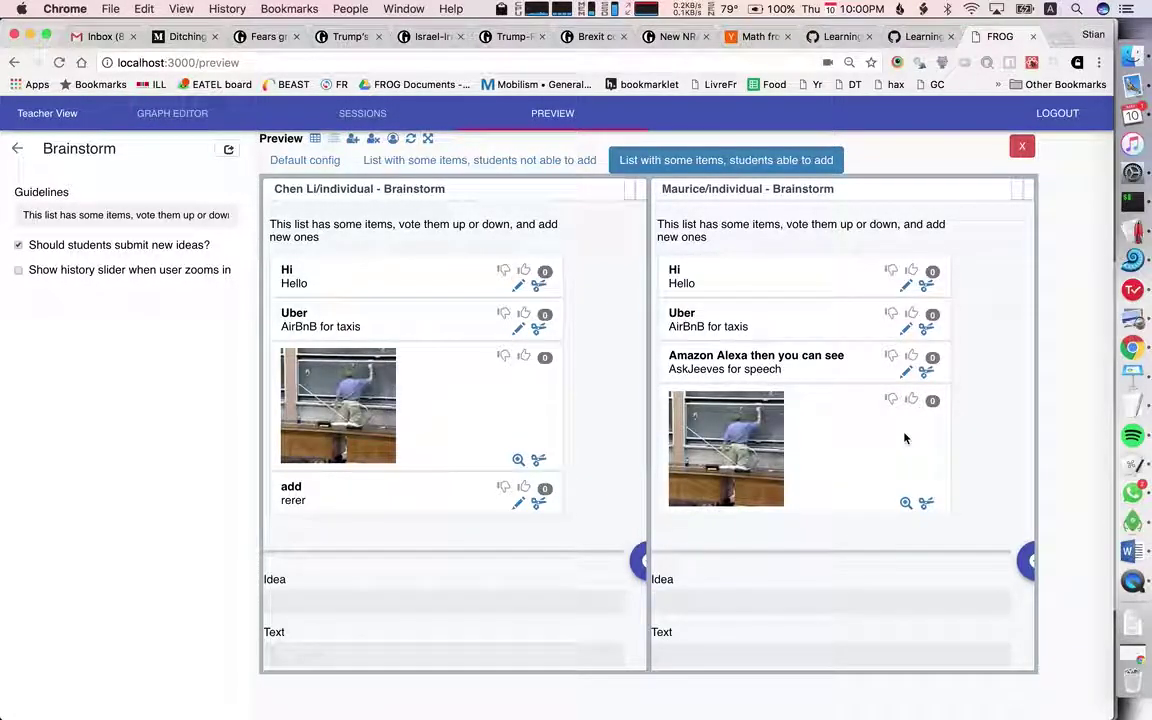
# Change the Uber item's title in the second student's list to "Uber is here for good".
pyautogui.click(906, 328)
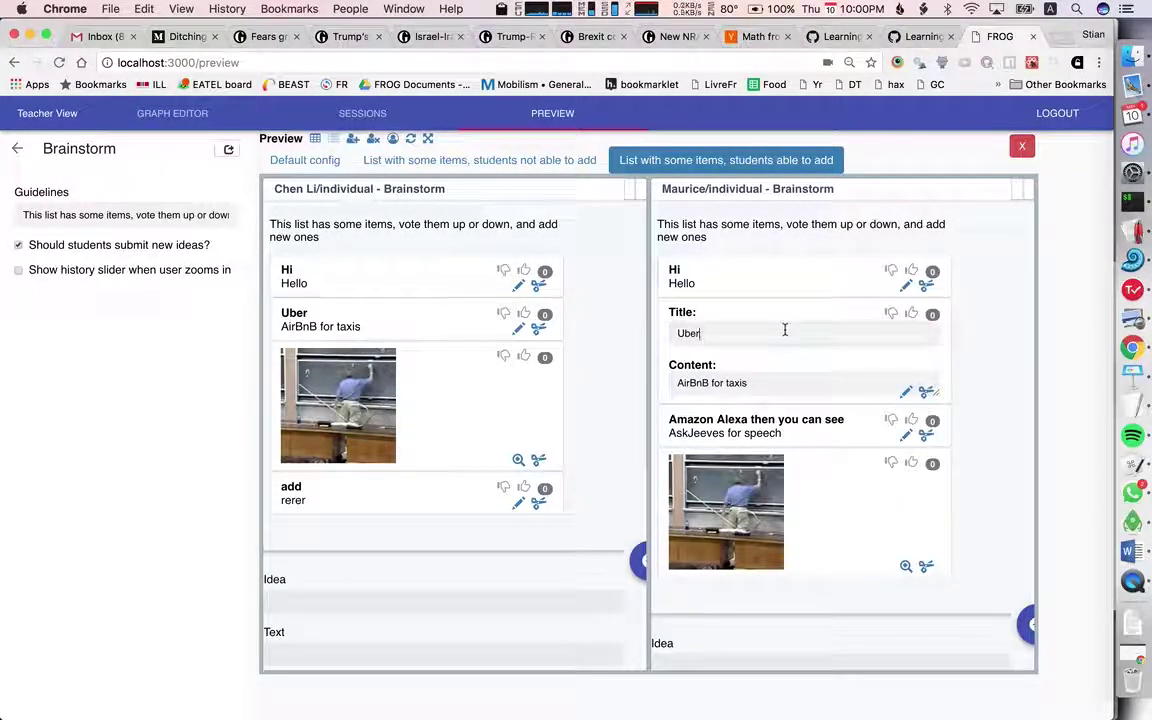
pyautogui.write('is here for ')
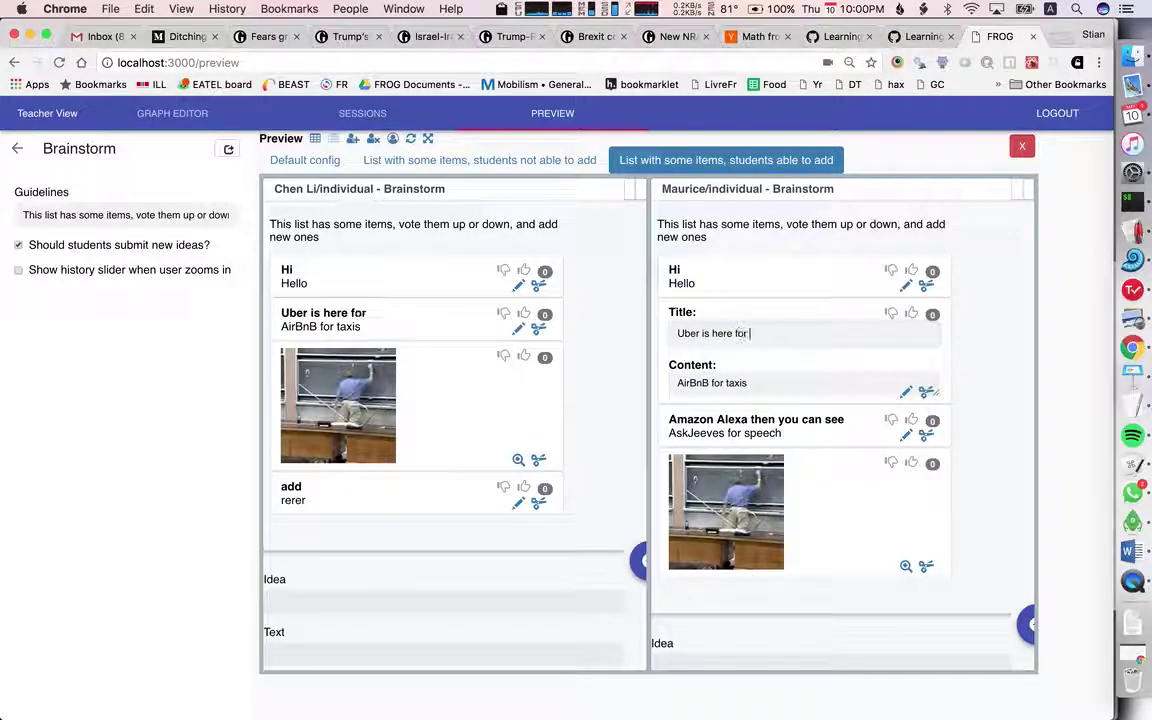
pyautogui.write('good')
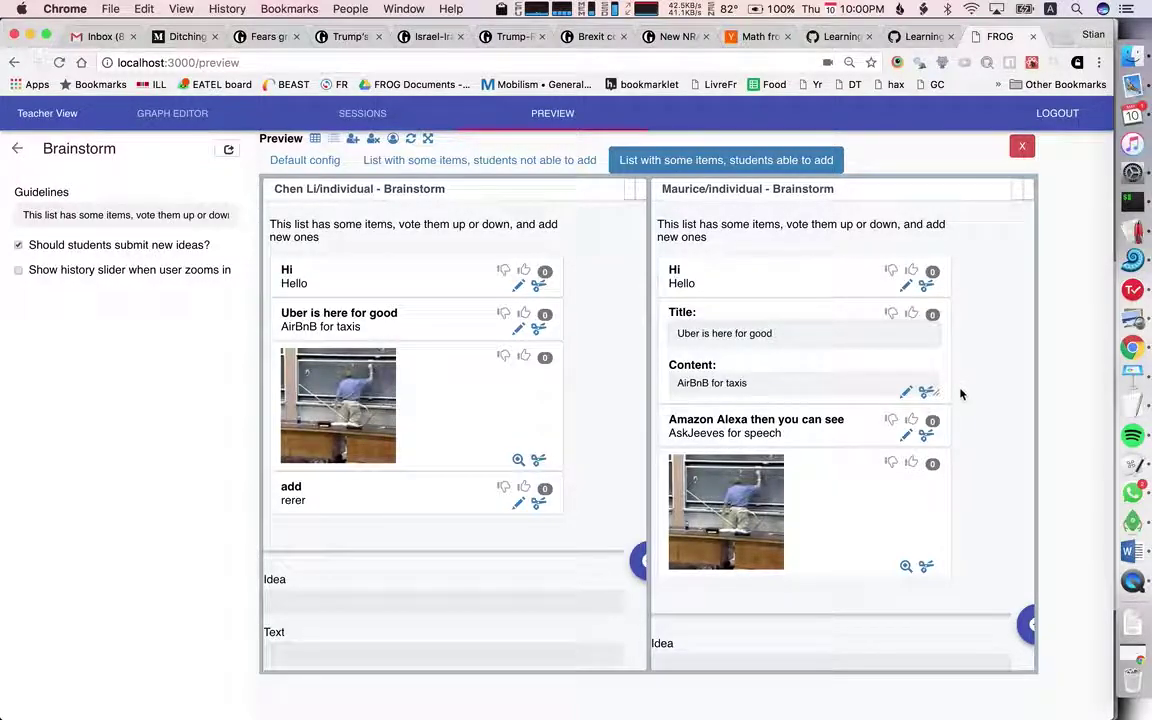
pyautogui.click(906, 394)
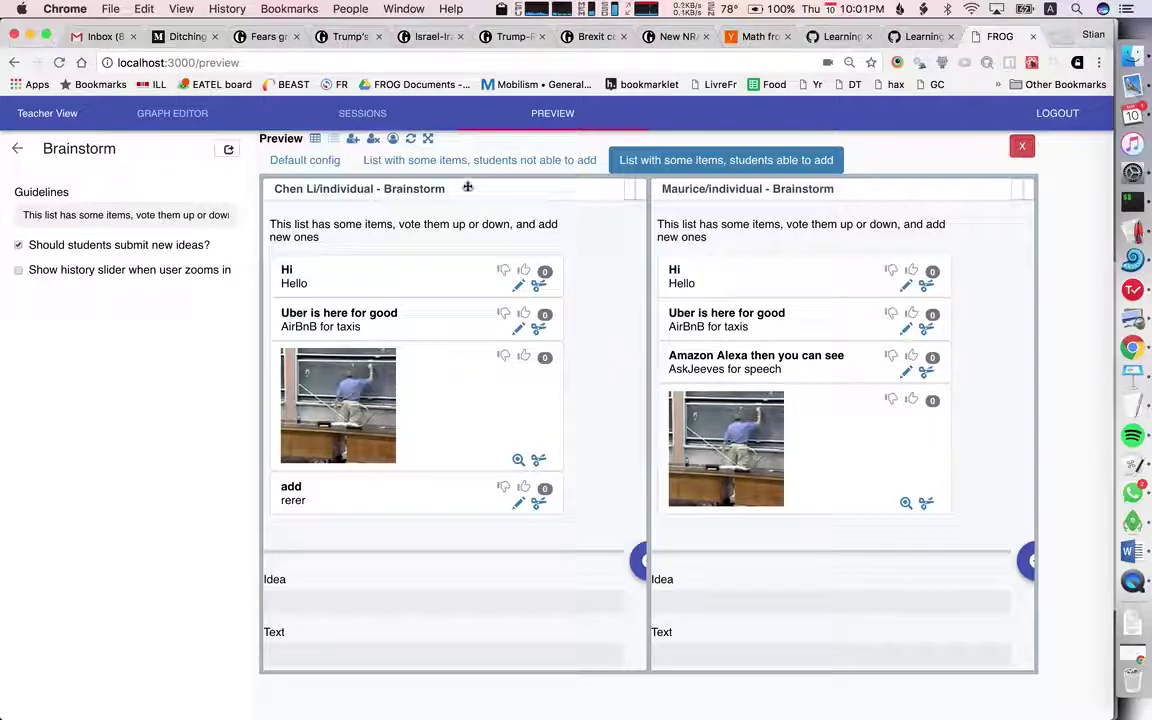
# Change the preview's plane from individual to group and delete the chalkboard image item through the first student's list.
pyautogui.click(392, 139)
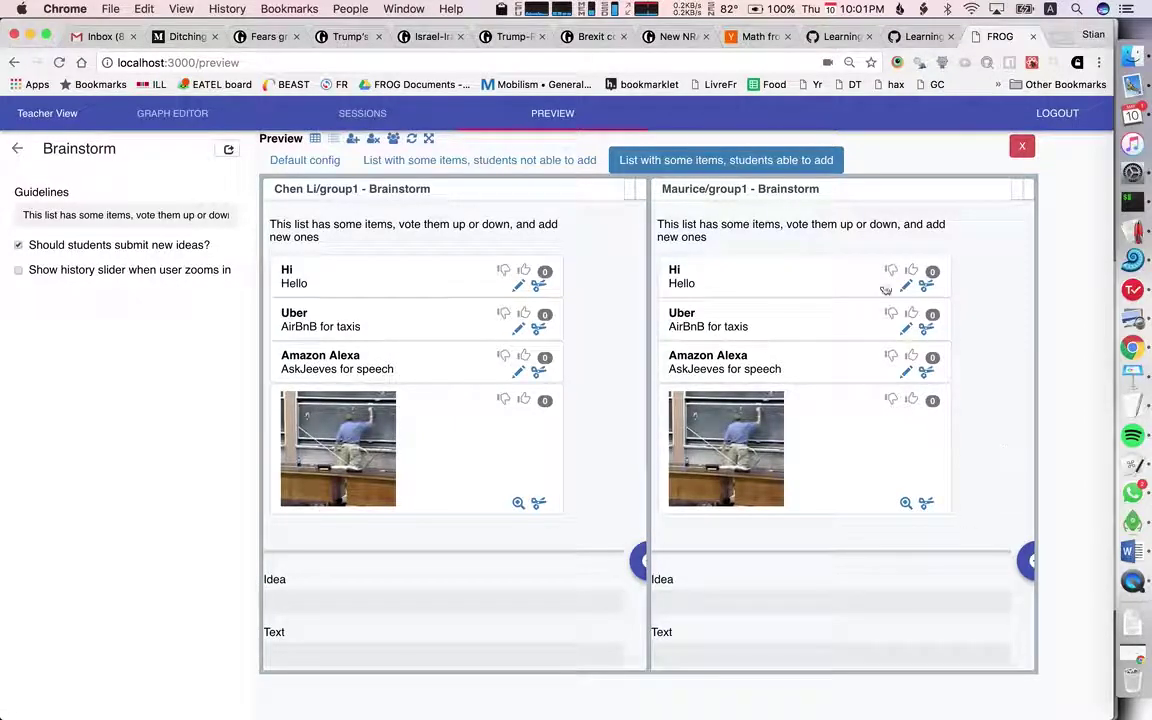
pyautogui.click(539, 503)
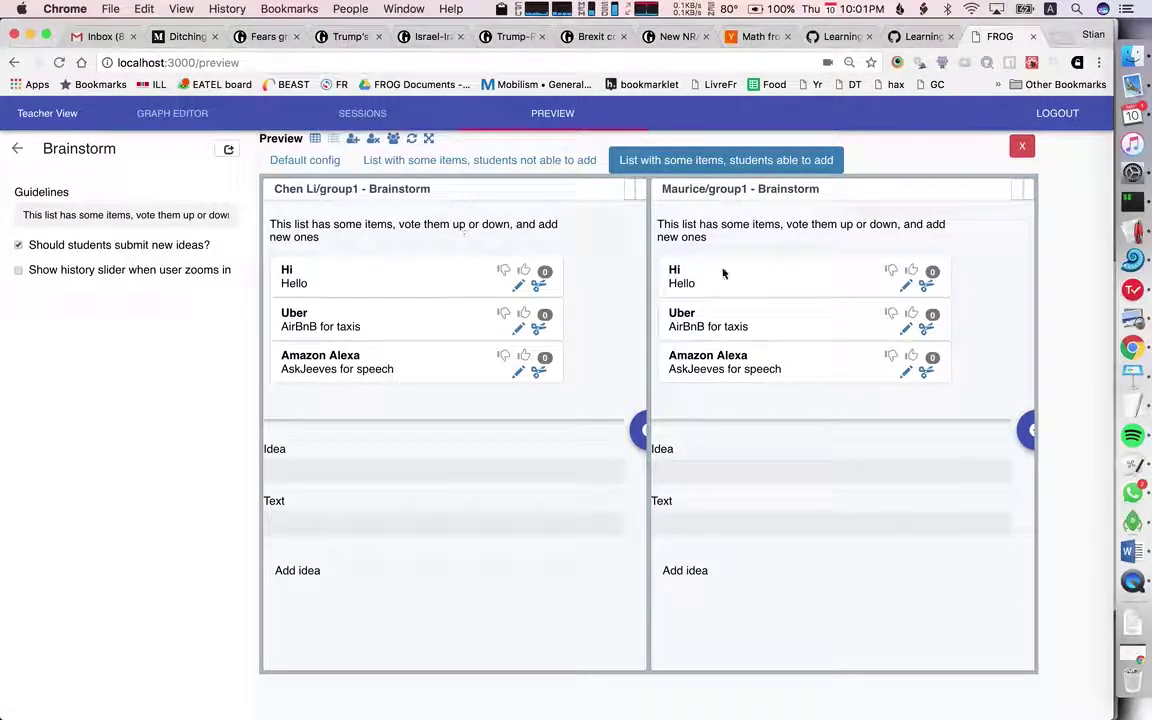
# Change the Uber item's title in the second student's list to "Uber the editing".
pyautogui.click(904, 332)
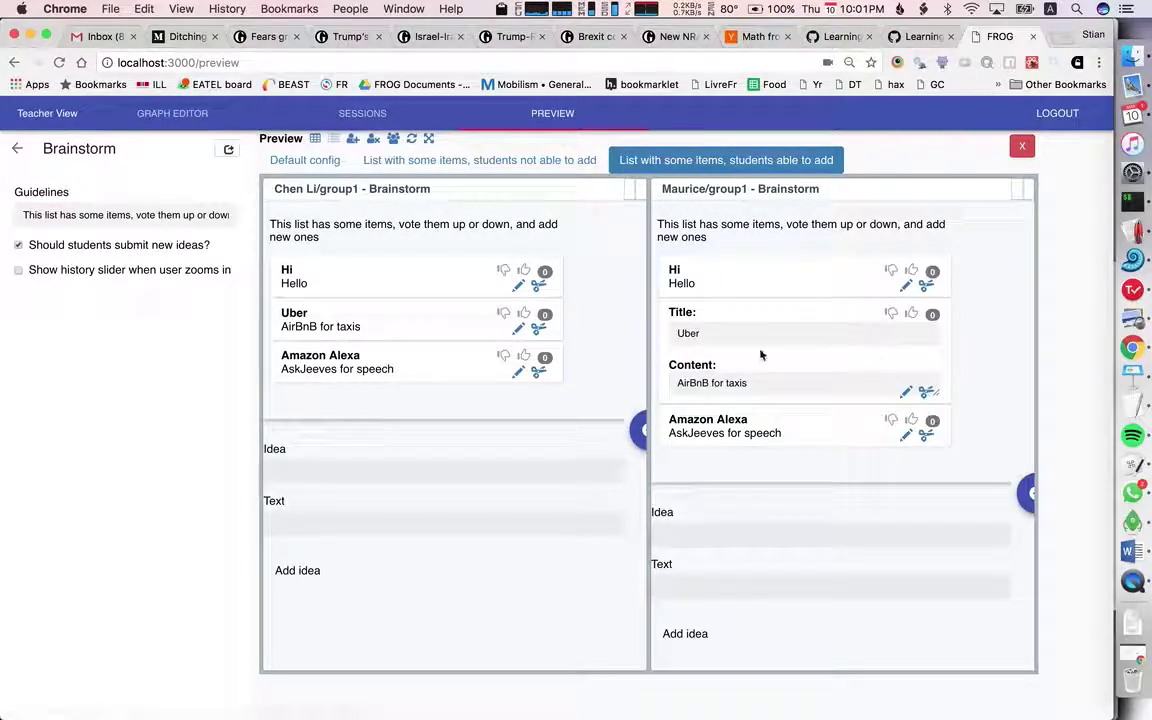
pyautogui.write('the editing')
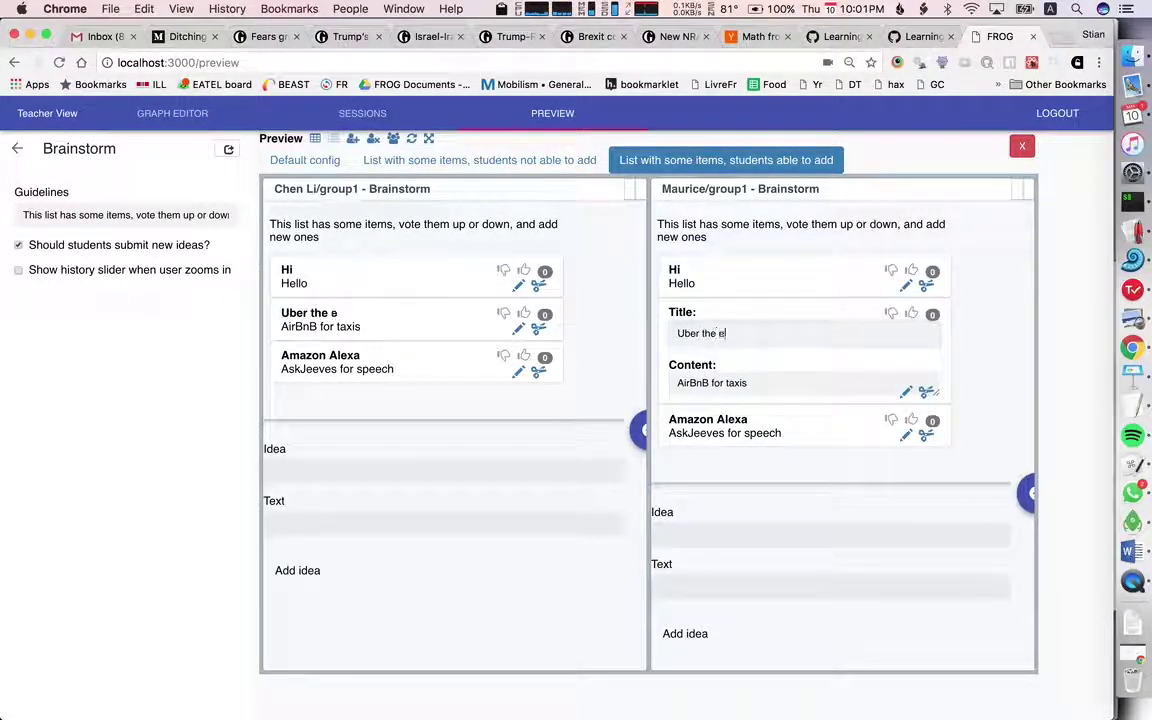
pyautogui.click(905, 390)
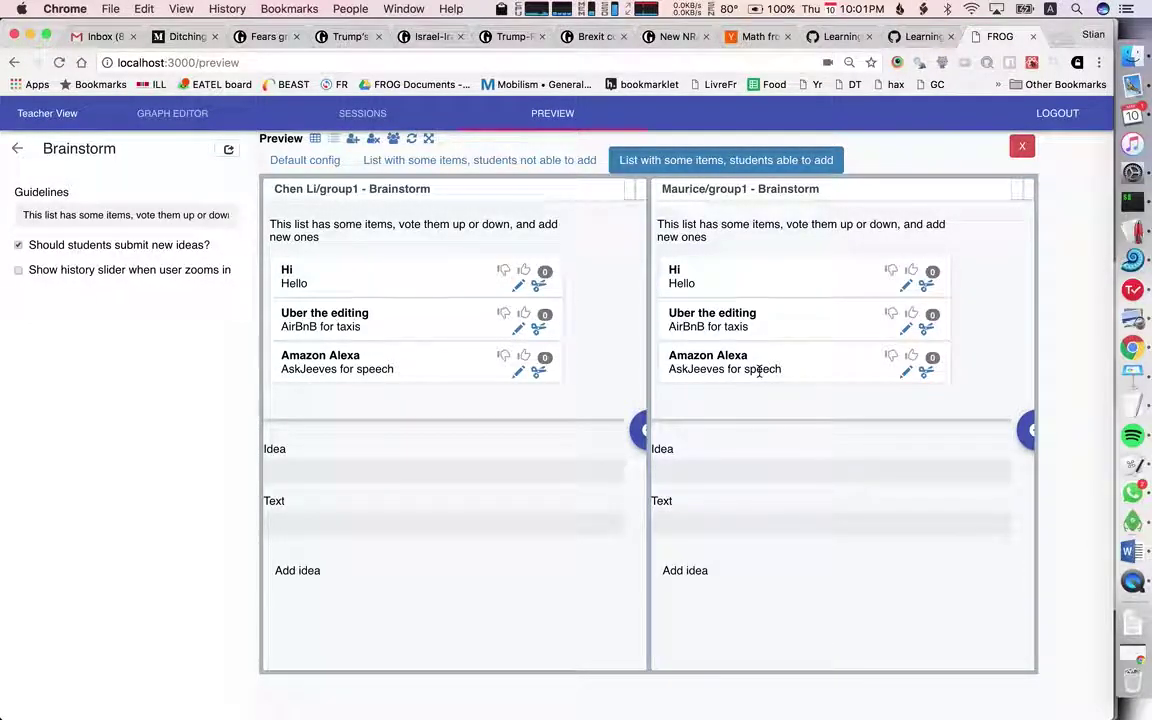
# Switch the preview's plane from group to all, and from all to individual.
pyautogui.click(393, 139)
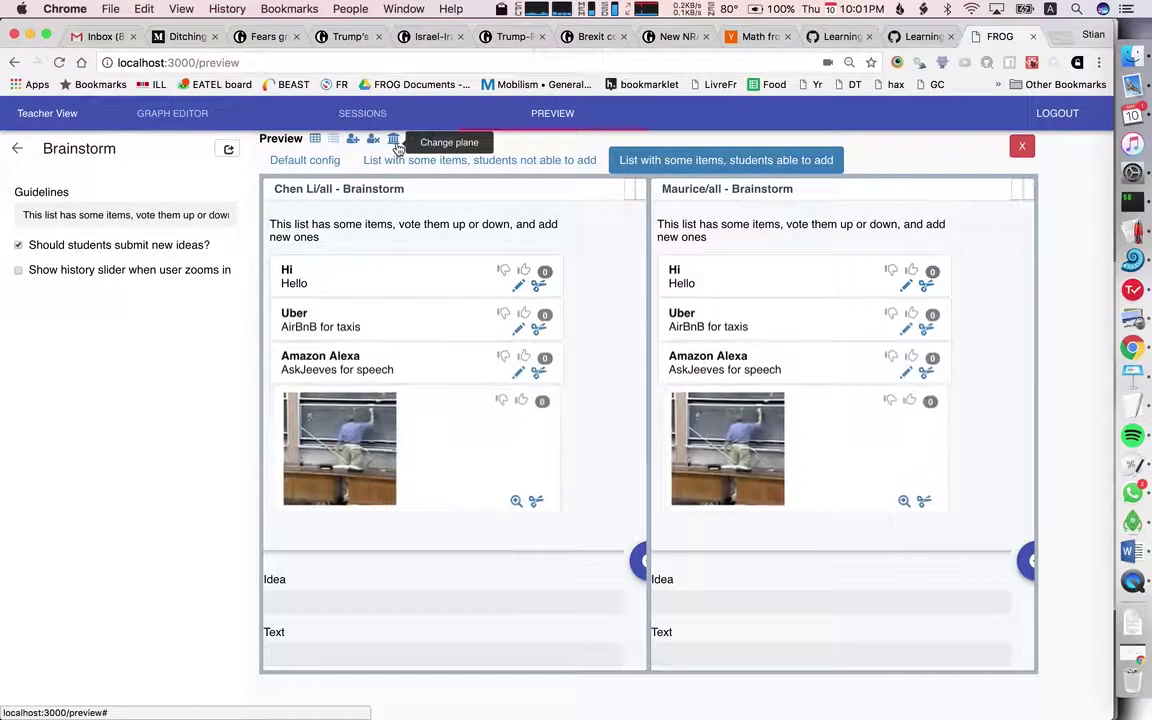
pyautogui.click(395, 142)
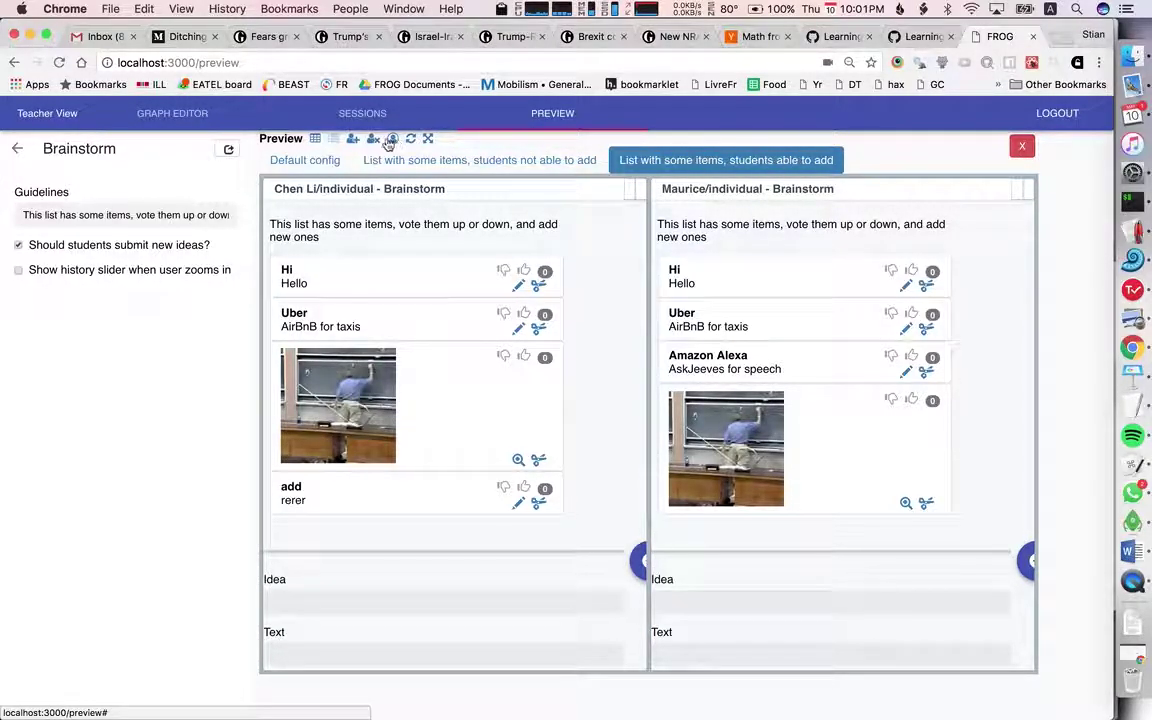
# Reduce the preview to a single student and enable showing the history slider when the user zooms in.
pyautogui.click(352, 138)
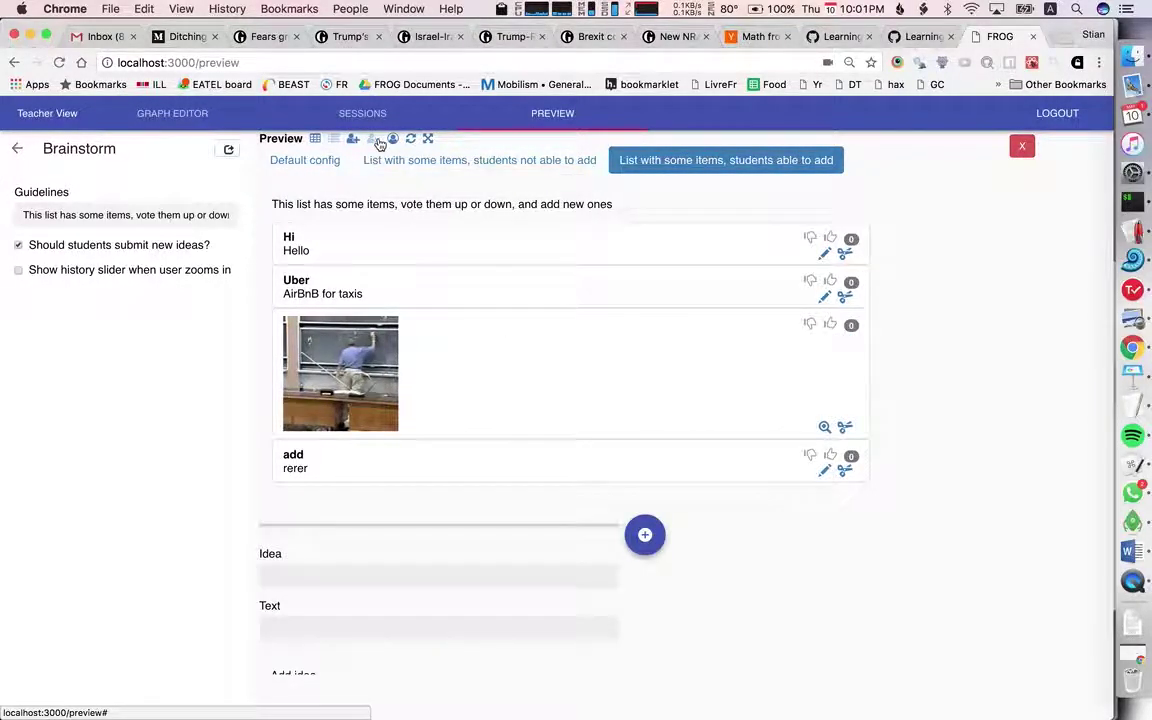
pyautogui.click(77, 272)
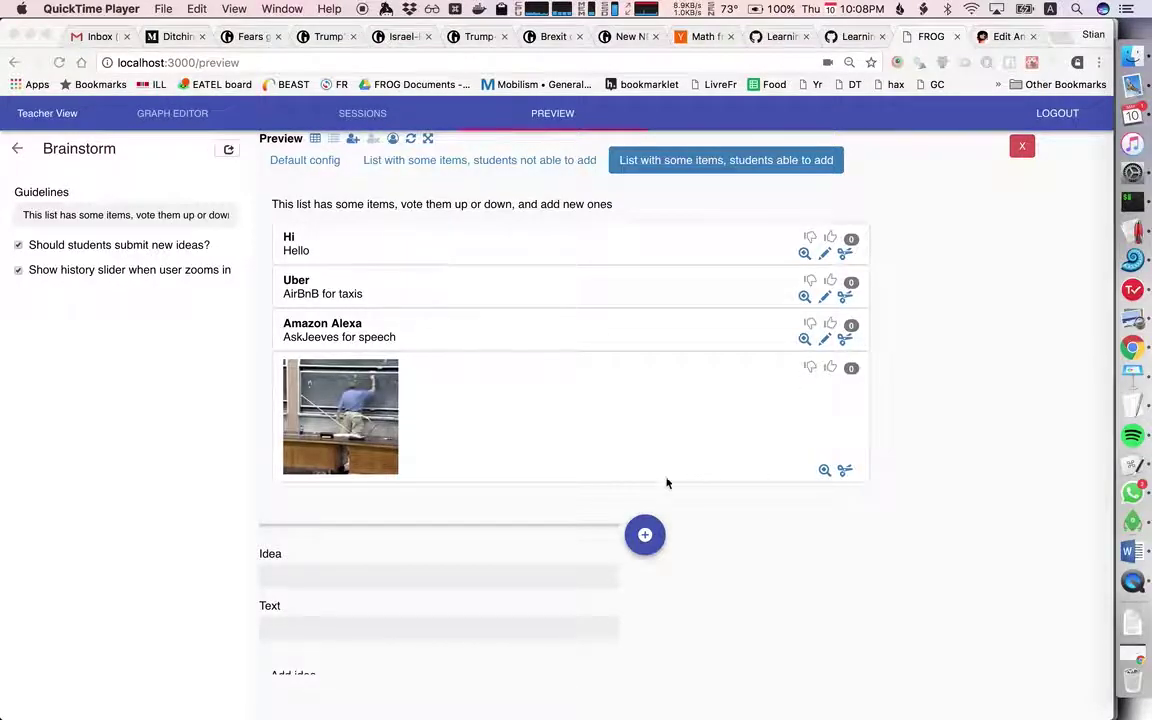
# Add an idea titled "A new idea" with the text "Hello" to the list.
pyautogui.click(414, 572)
pyautogui.write('A')
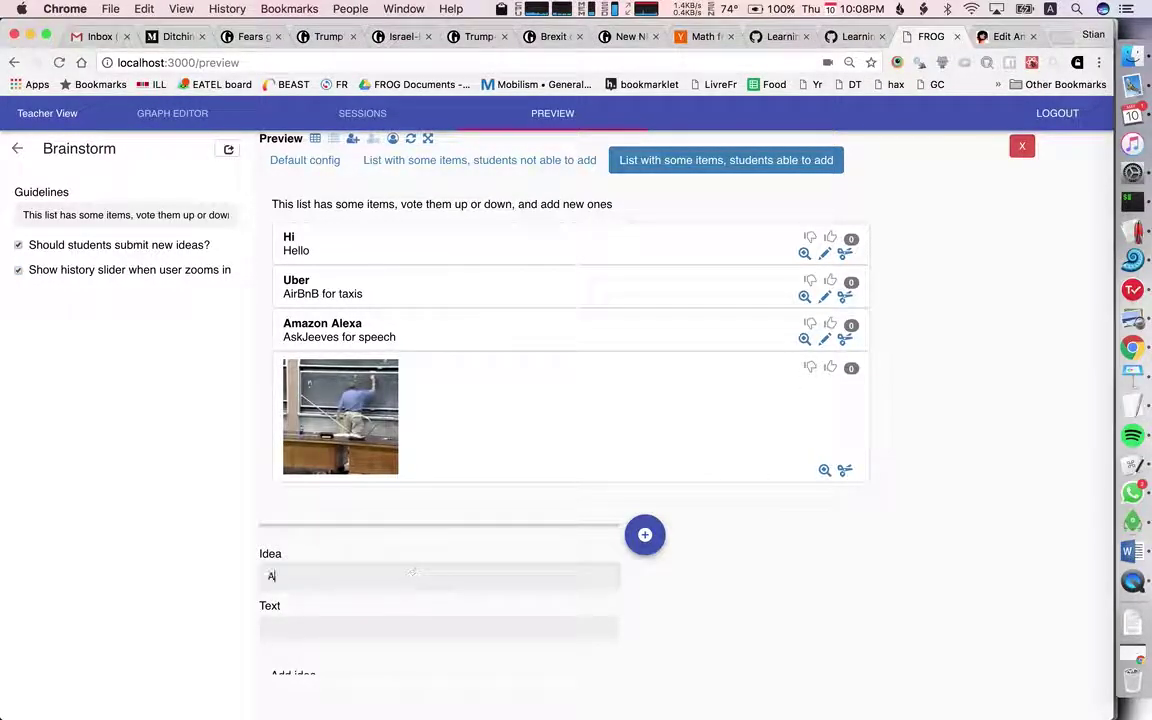
pyautogui.write(' new idea')
pyautogui.click(398, 632)
pyautogui.write('Hel')
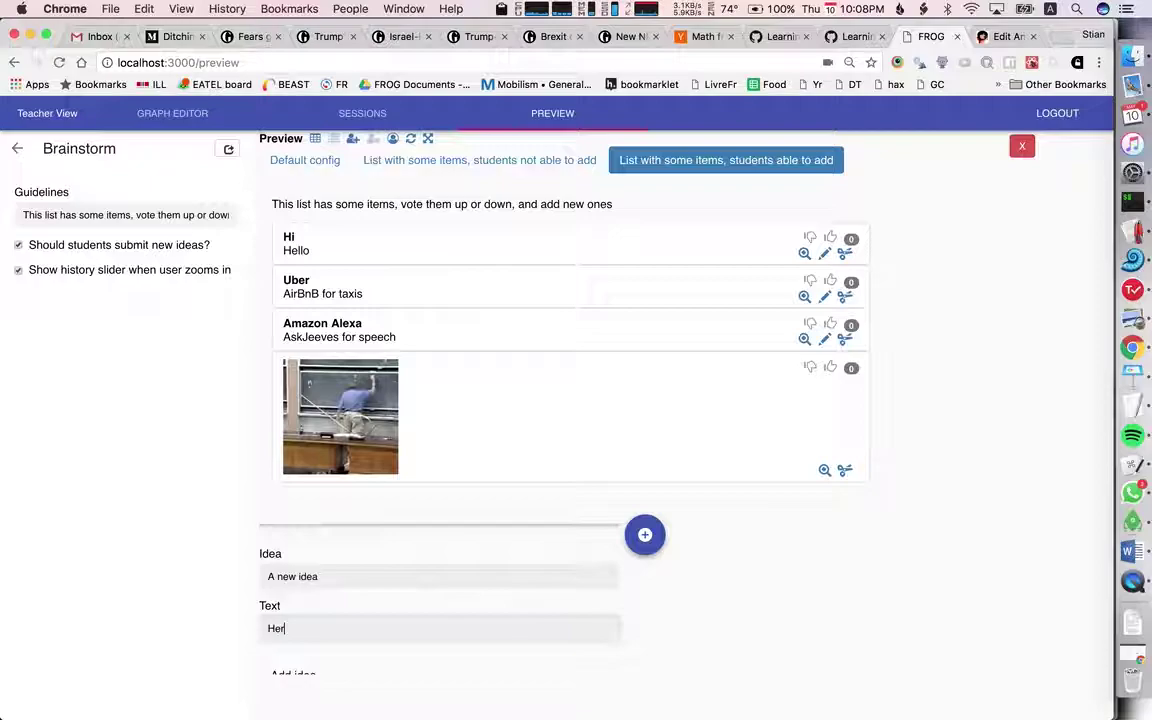
pyautogui.write('lo')
pyautogui.click(310, 662)
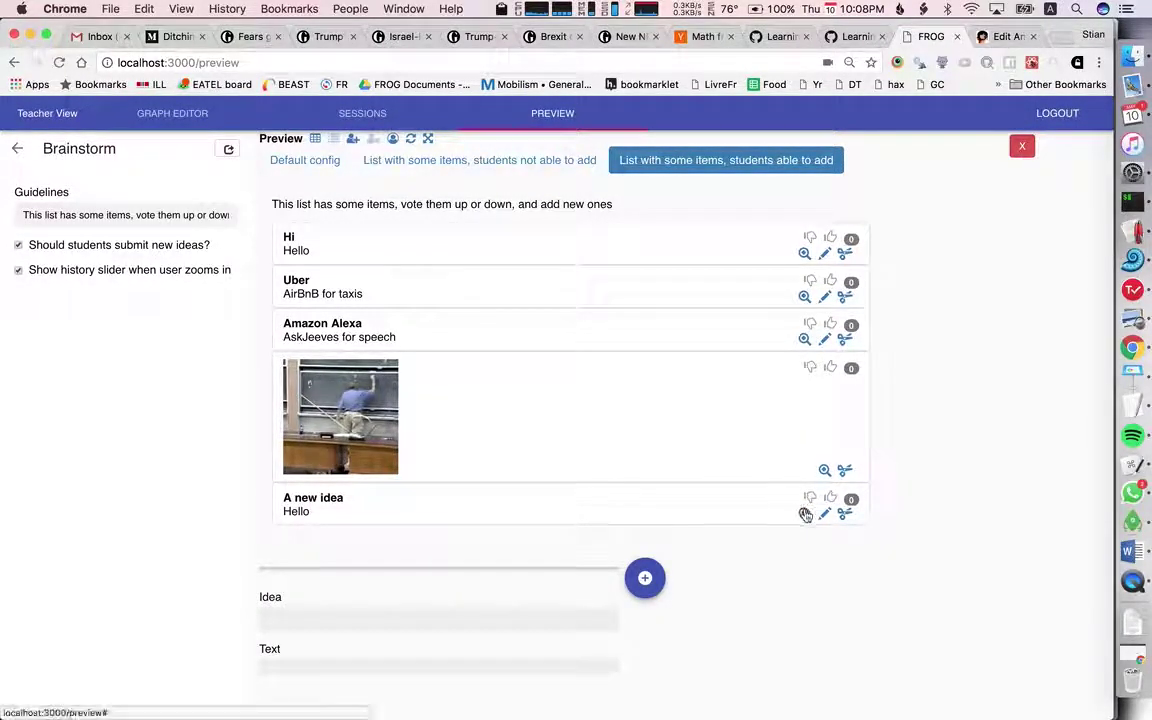
# Open the history slider of the "A new idea" item and move it back to the earliest version.
pyautogui.moveTo(805, 515); pyautogui.dragTo(270, 488)
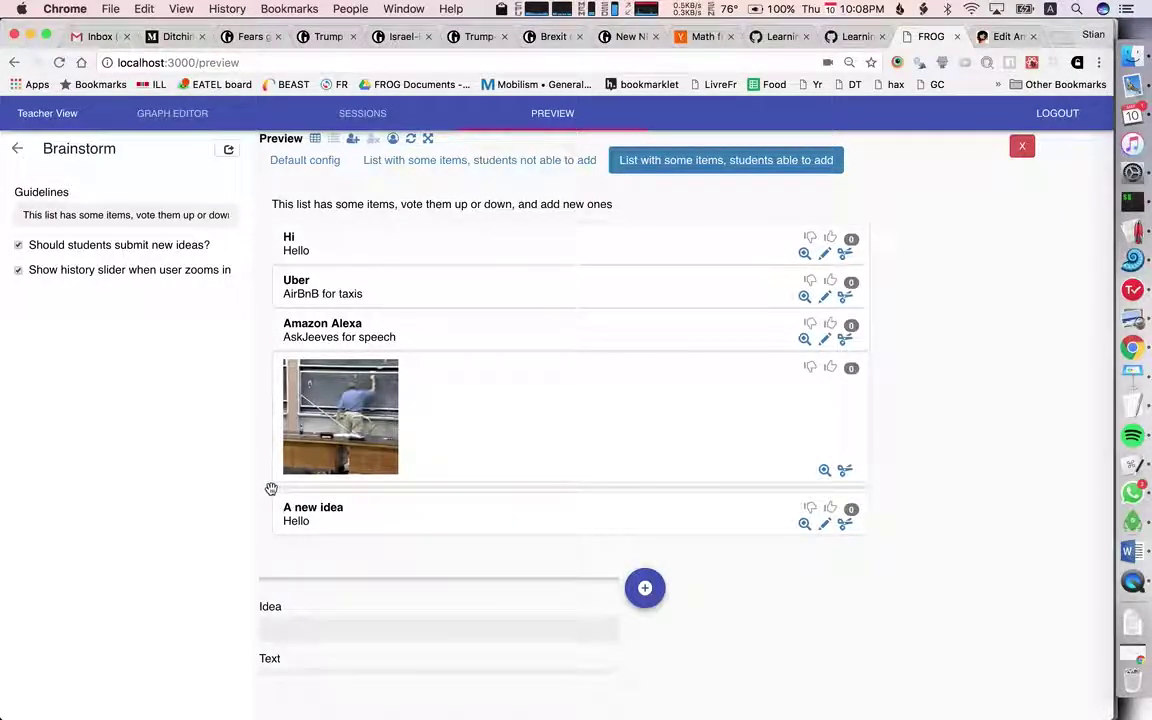
pyautogui.moveTo(270, 488); pyautogui.dragTo(301, 517)
pyautogui.scroll(-2, 283, 626)
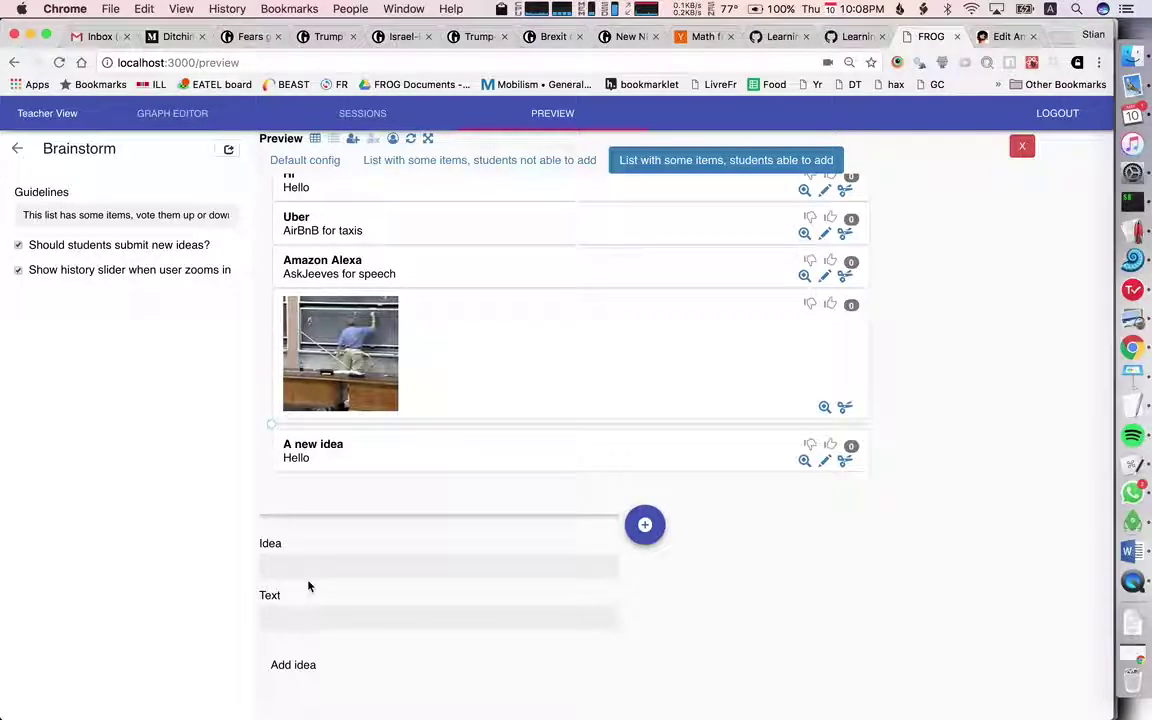
pyautogui.scroll(-1, 308, 586)
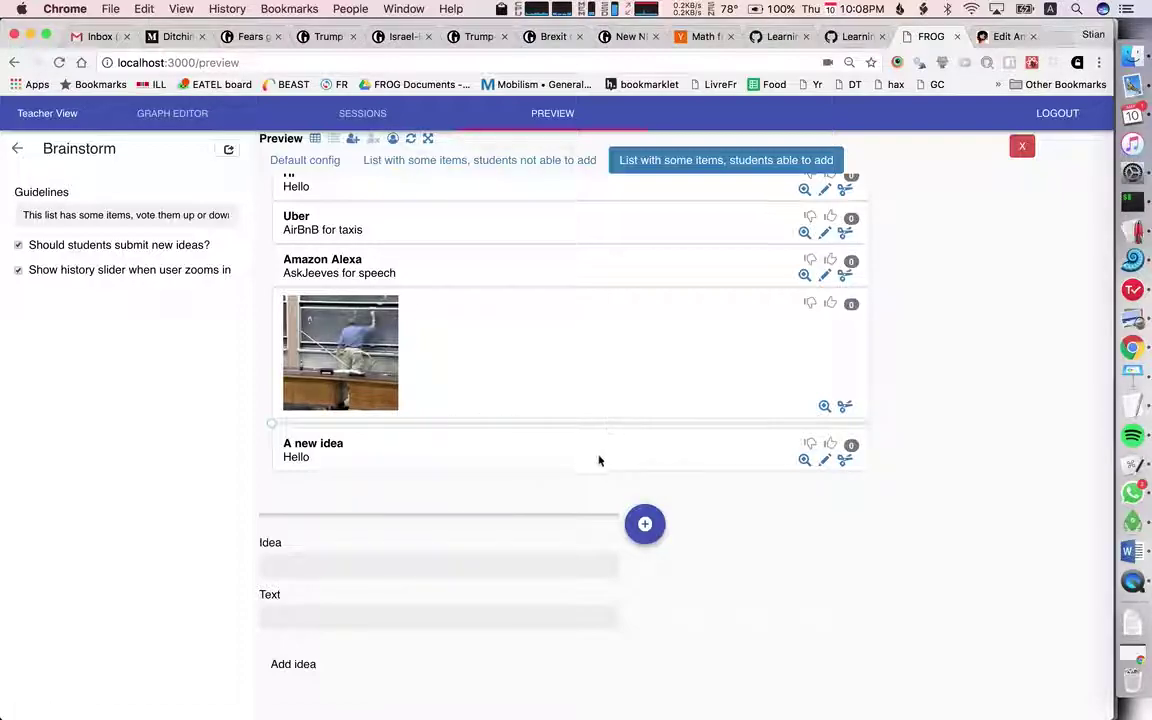
# Change the "A new idea" item's title to "A new idea if I add something here" and review its edit history.
pyautogui.click(824, 459)
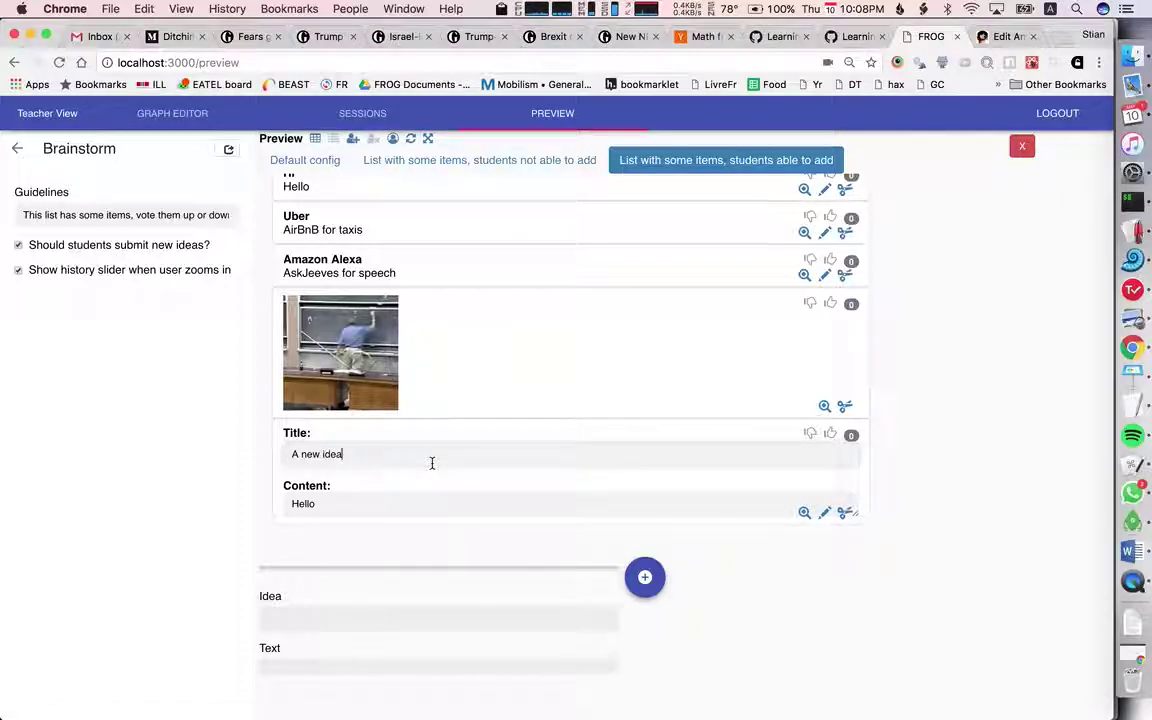
pyautogui.write('if I add something here')
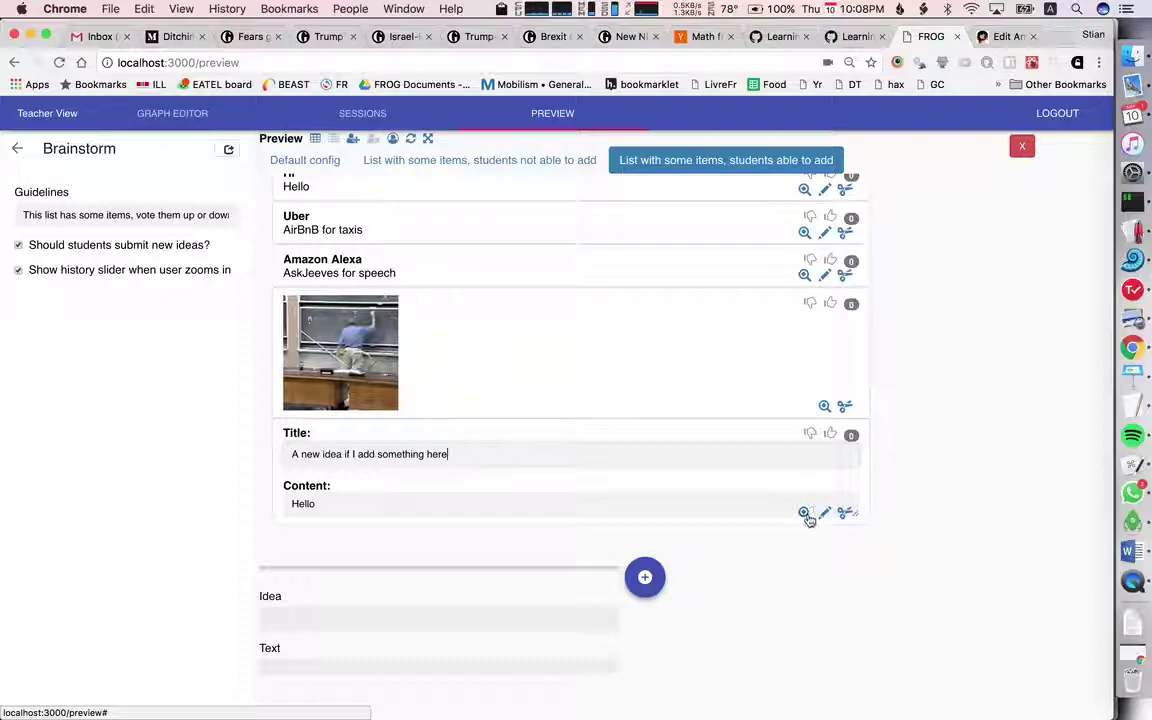
pyautogui.click(821, 512)
pyautogui.moveTo(866, 420)
pyautogui.mouseDown()
pyautogui.moveTo(609, 424)
pyautogui.moveTo(455, 411)
pyautogui.moveTo(265, 423)
pyautogui.moveTo(506, 430)
pyautogui.moveTo(756, 404)
pyautogui.moveTo(548, 437)
pyautogui.moveTo(841, 411)
pyautogui.moveTo(862, 426)
pyautogui.mouseUp()
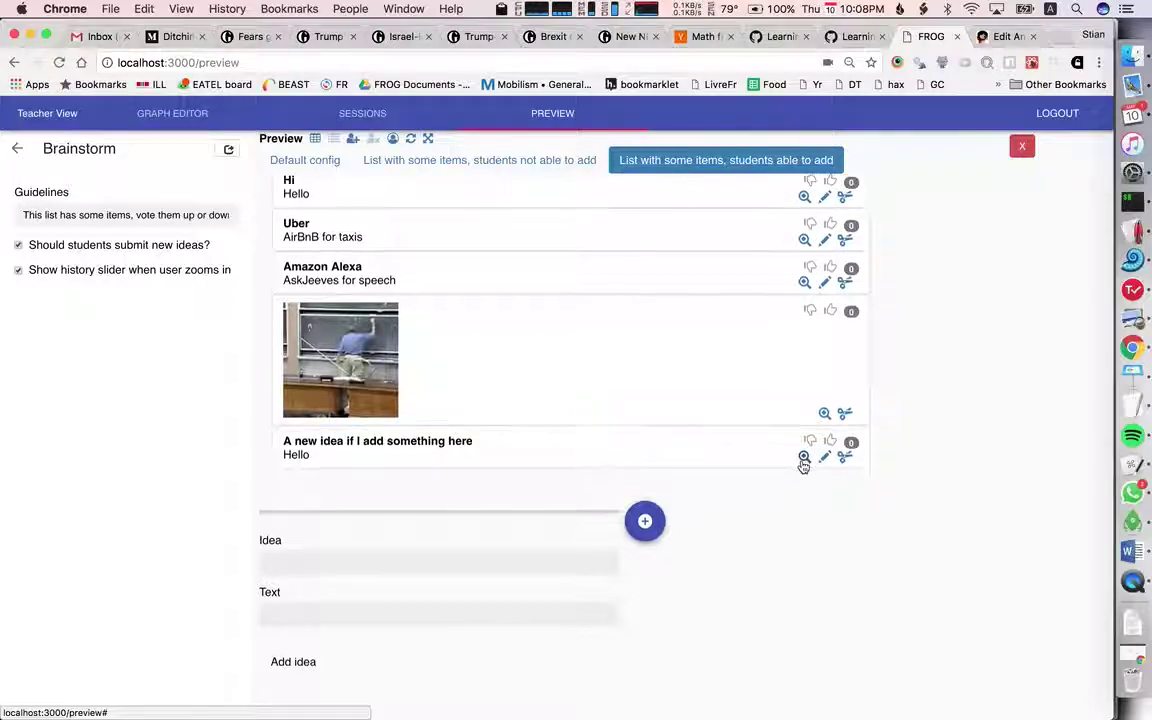
# Start a new idea with attachments and title it "Begins capture right away".
pyautogui.click(645, 524)
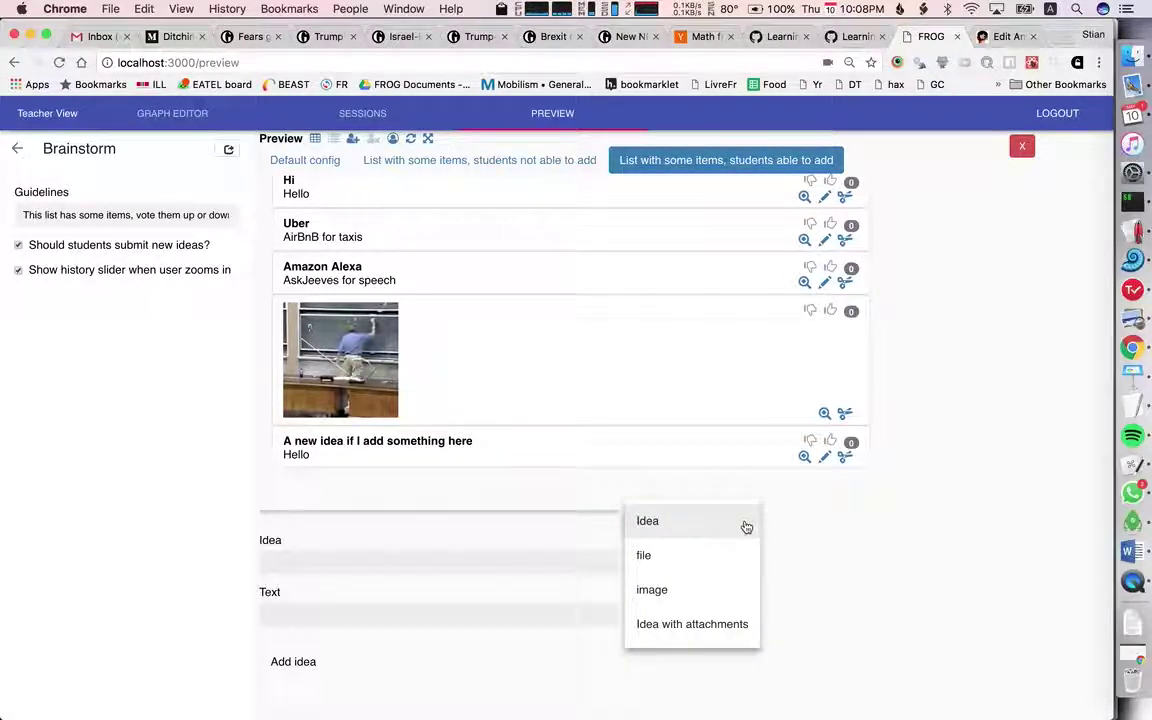
pyautogui.click(708, 623)
pyautogui.click(387, 241)
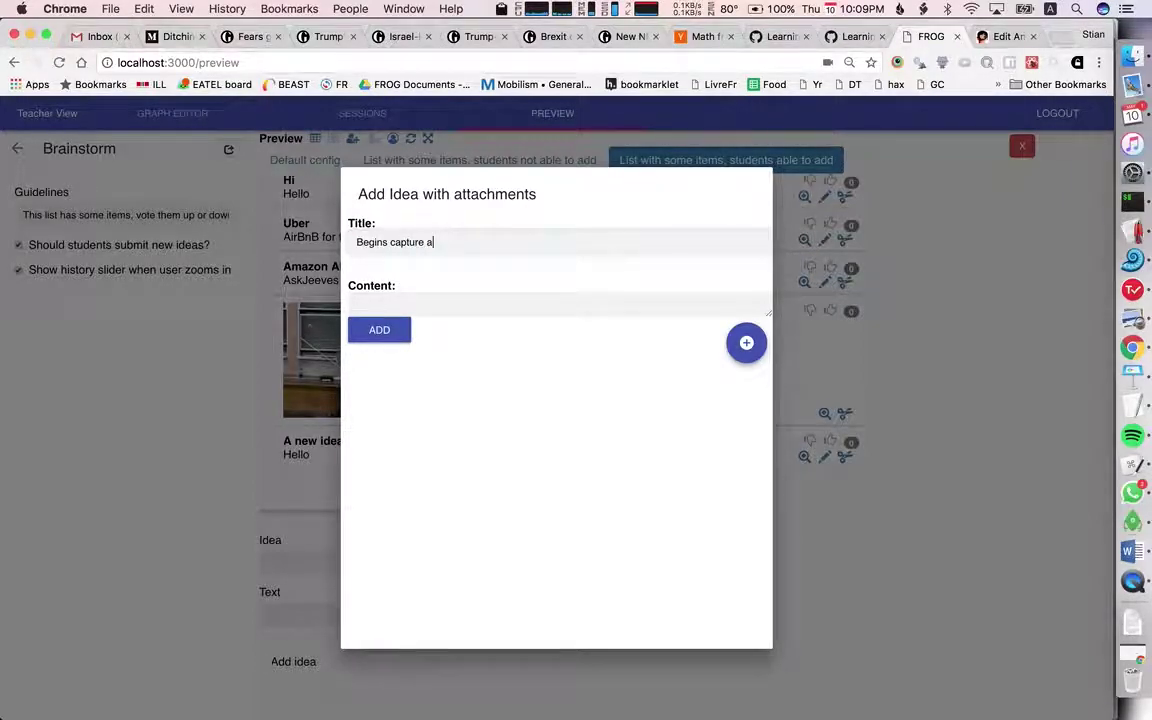
pyautogui.write('Begins capture right away')
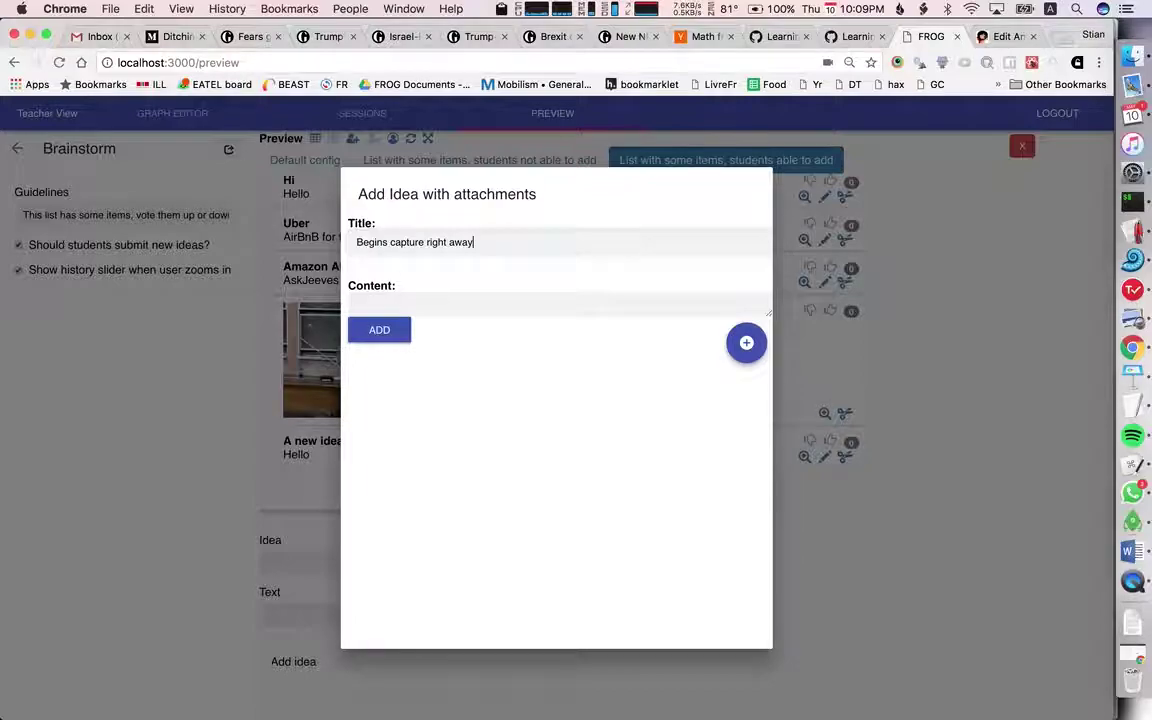
# Attach the four PDF files selected in the Downloads folder to the new idea.
pyautogui.click(745, 344)
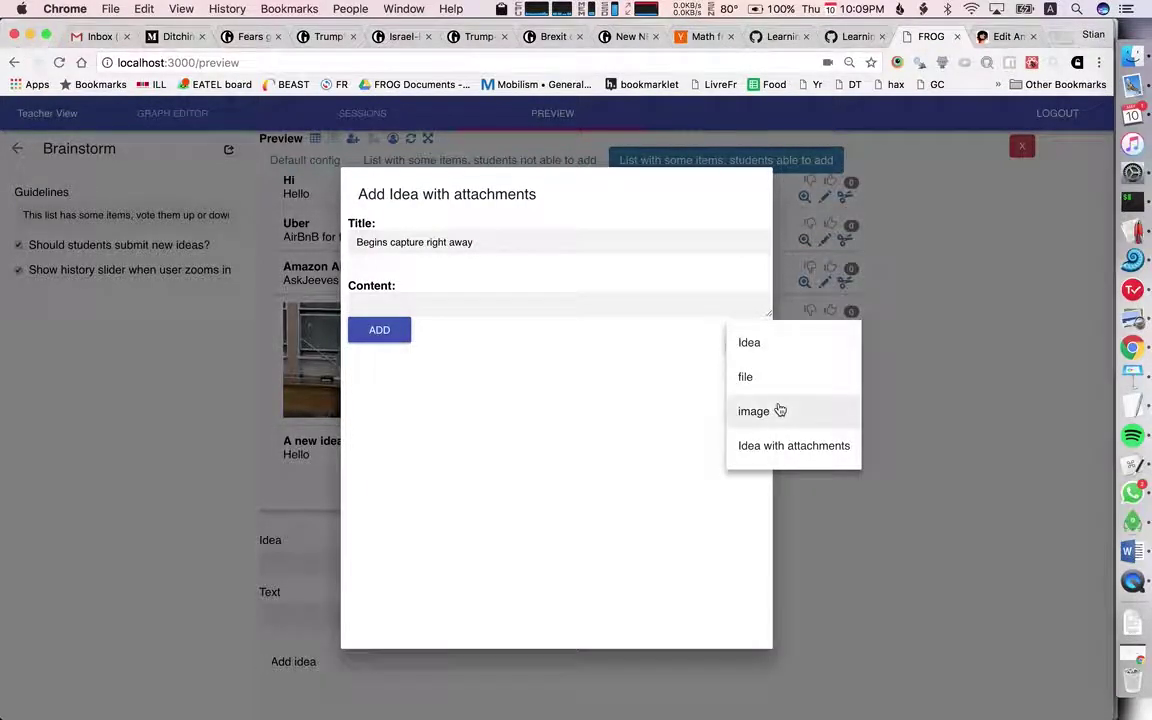
pyautogui.click(788, 384)
pyautogui.press('super+Tab')
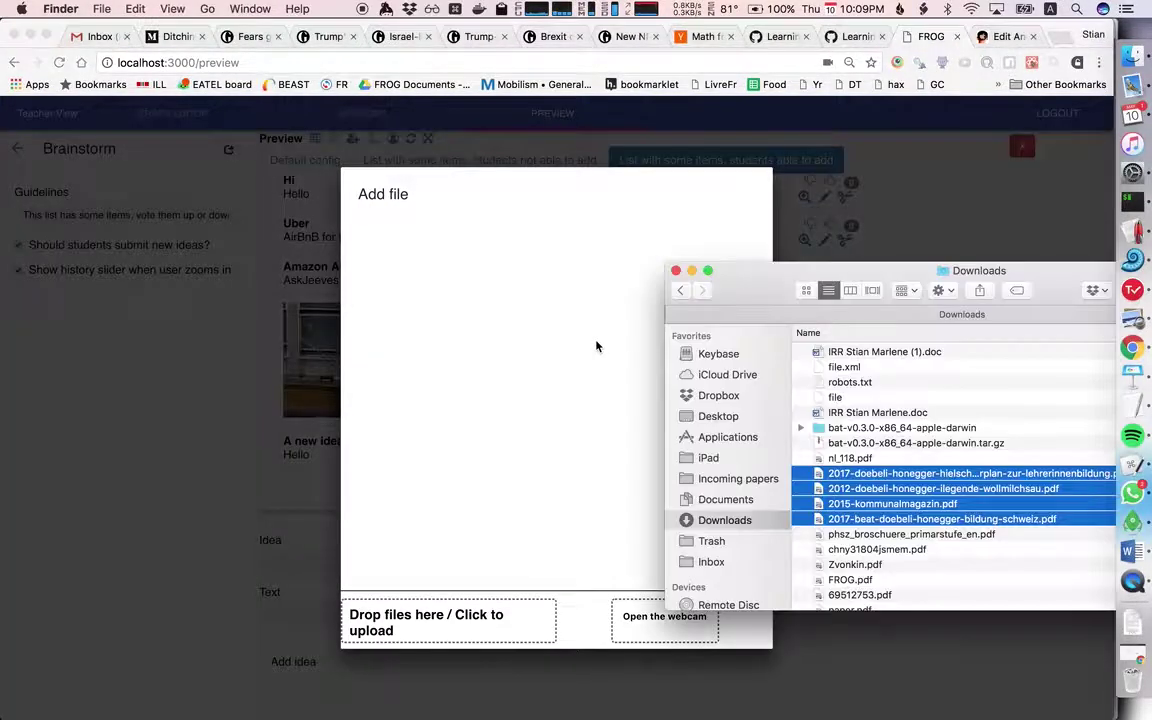
pyautogui.moveTo(922, 500); pyautogui.dragTo(424, 615)
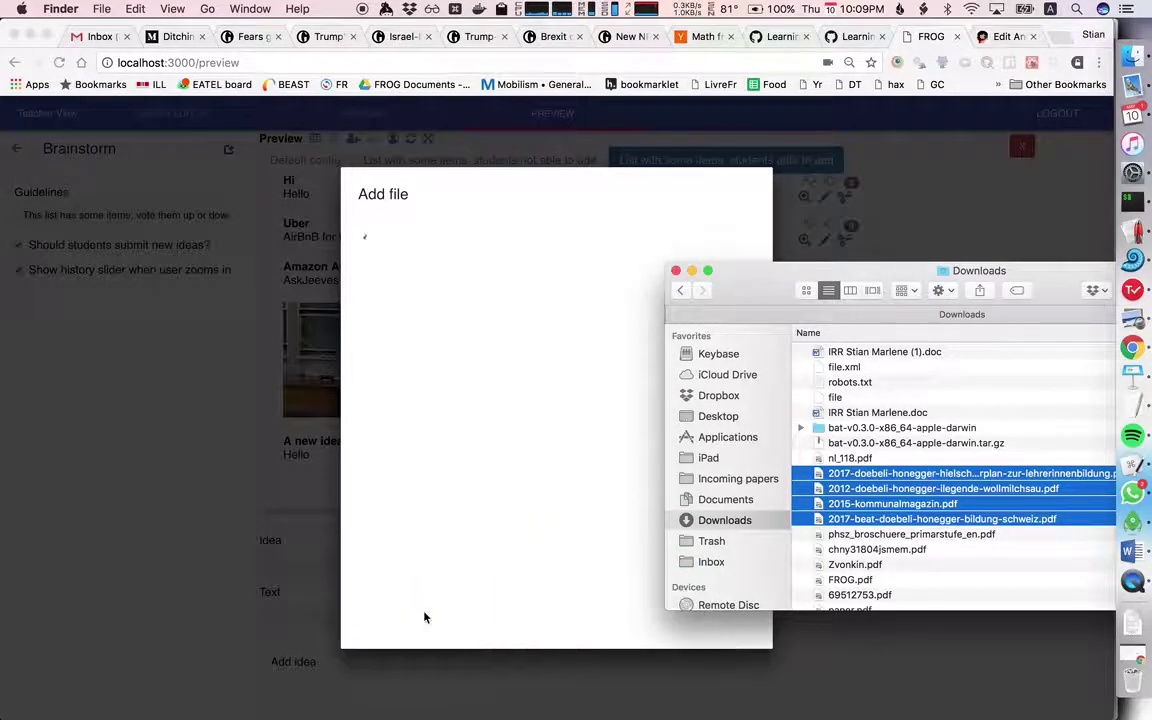
pyautogui.click(532, 437)
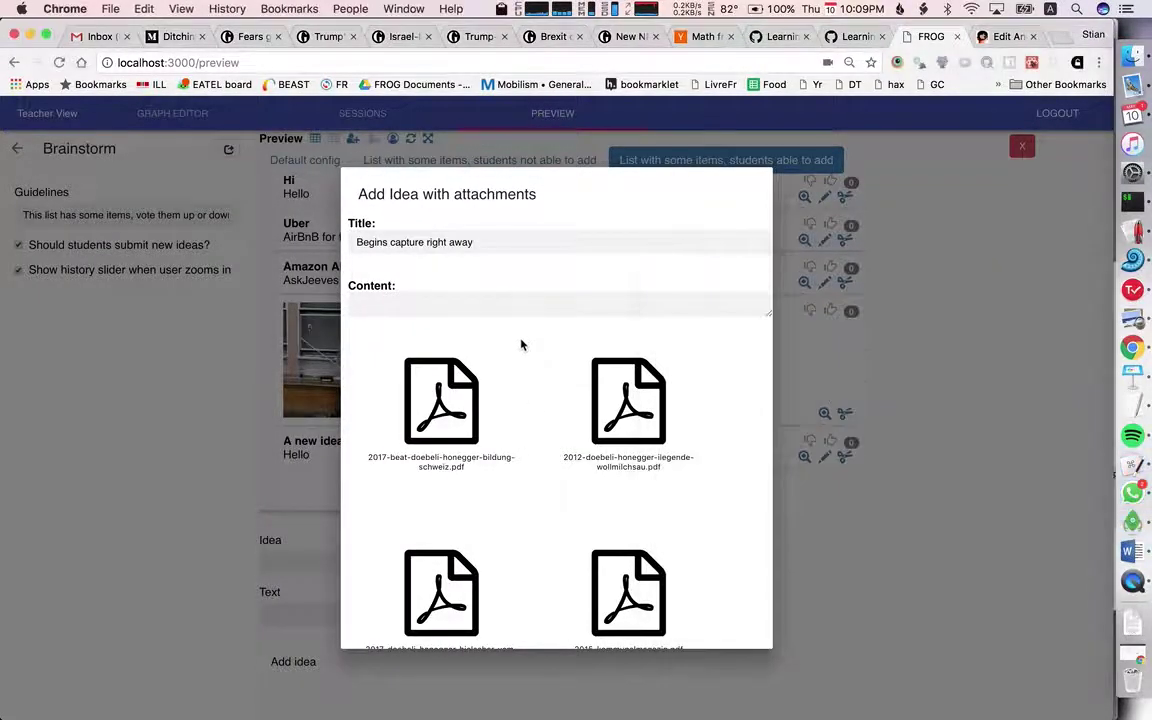
# Remove the first attached PDF and enter "Three files are good enough for me" as the idea's content.
pyautogui.click(517, 303)
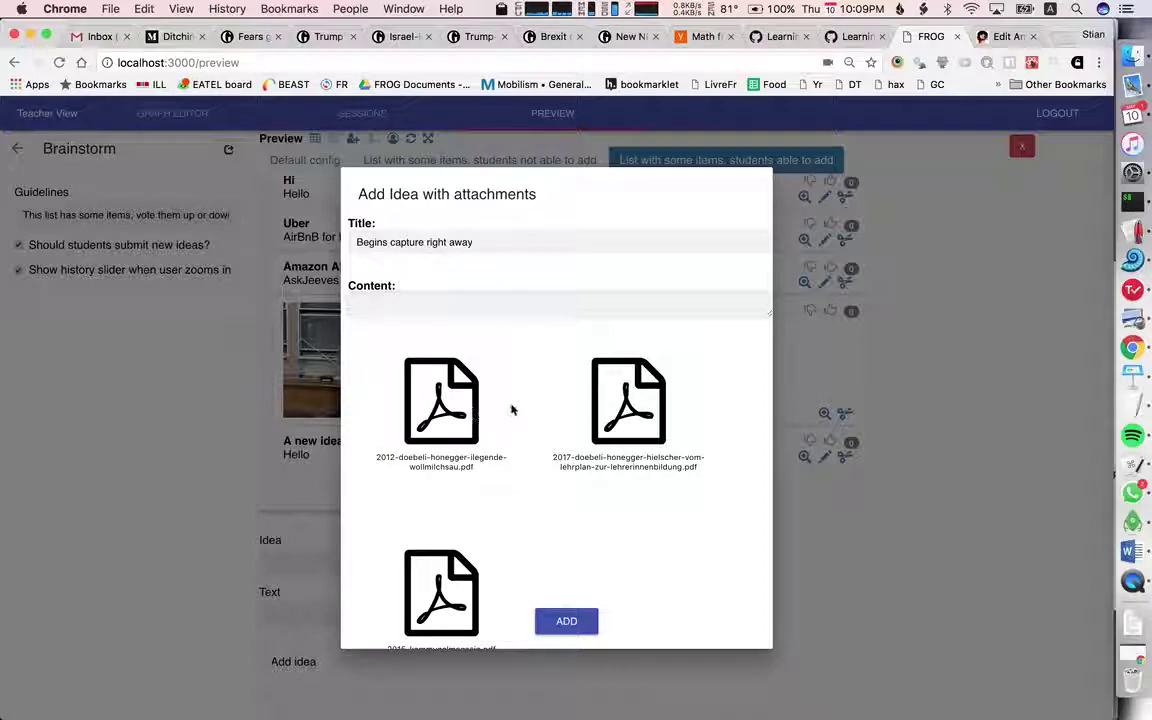
pyautogui.write('Three file')
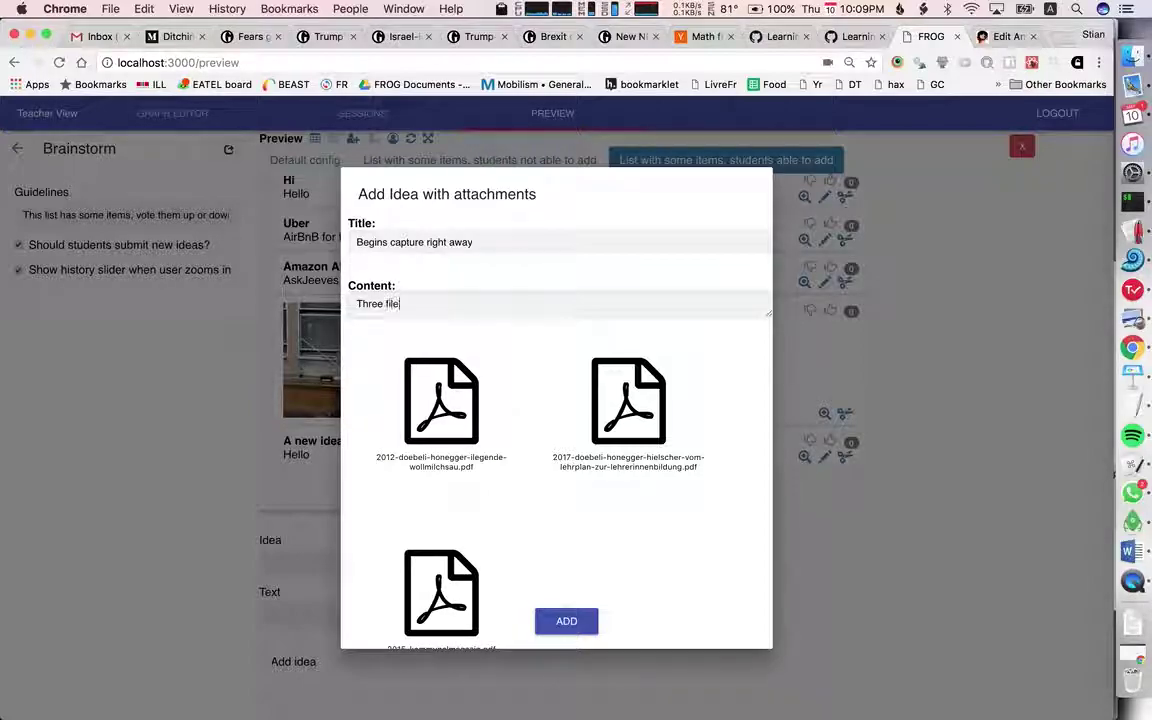
pyautogui.write('s are good enough t')
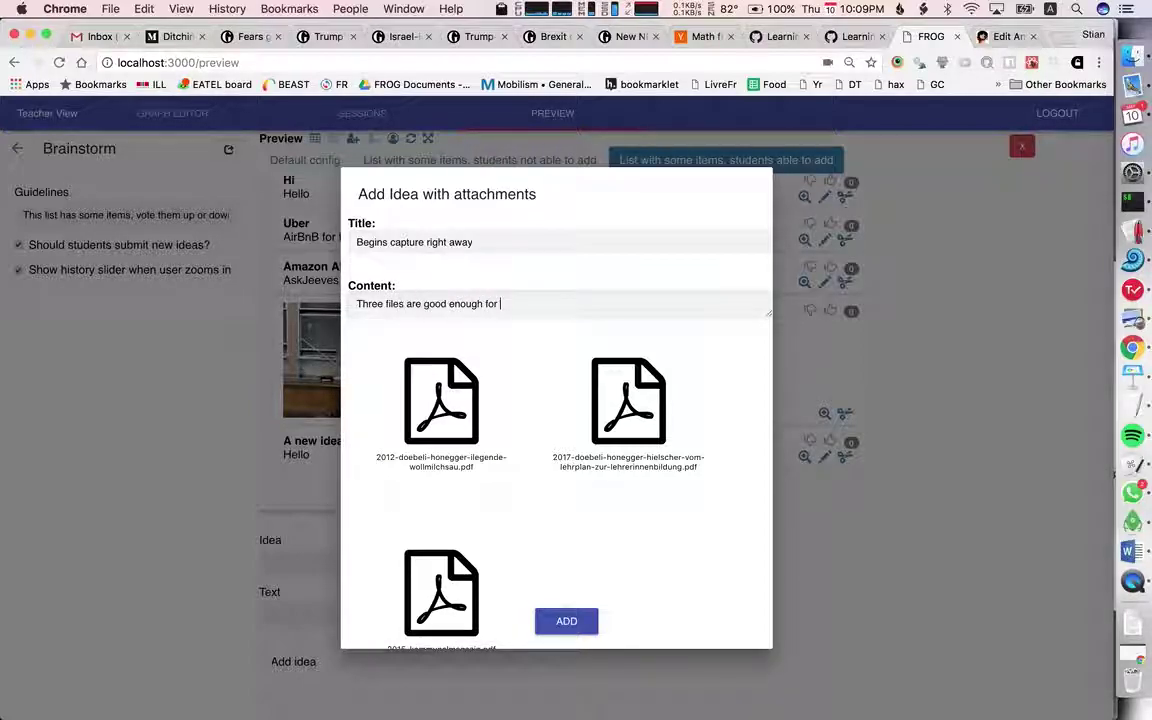
# Extend the idea's title to "Begins capture right away, right?" and add the idea to the list.
pyautogui.click(536, 241)
pyautogui.write(', righ')
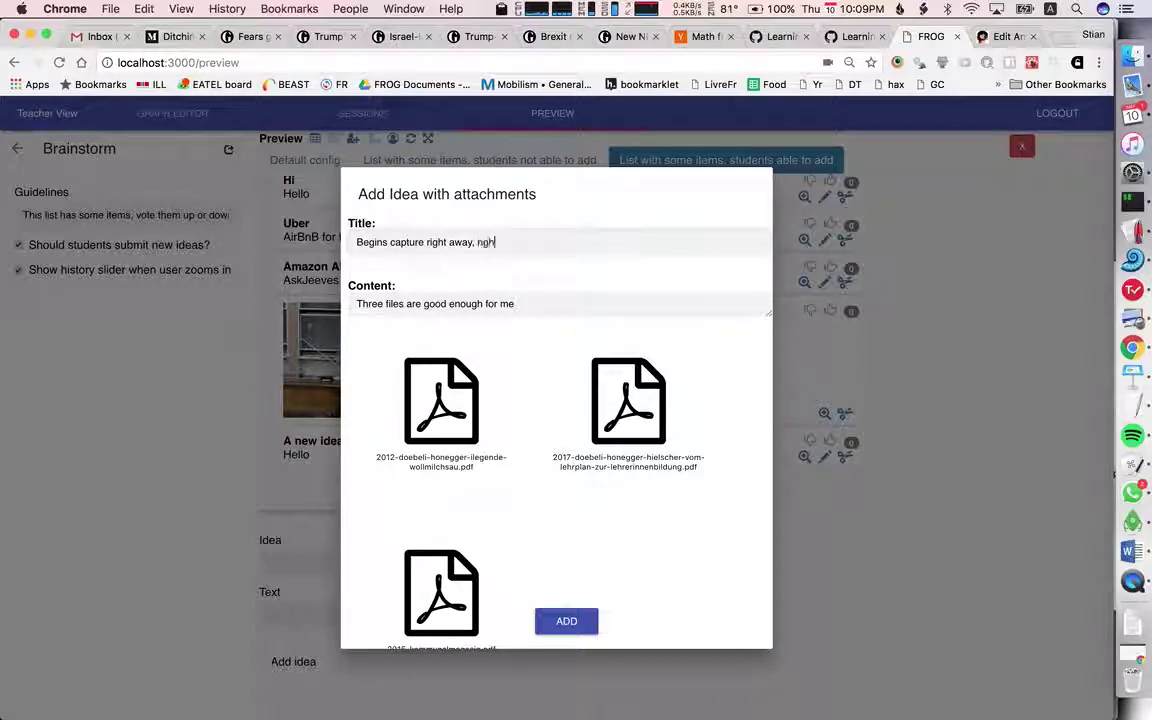
pyautogui.write('t?')
pyautogui.scroll(-2, 580, 470)
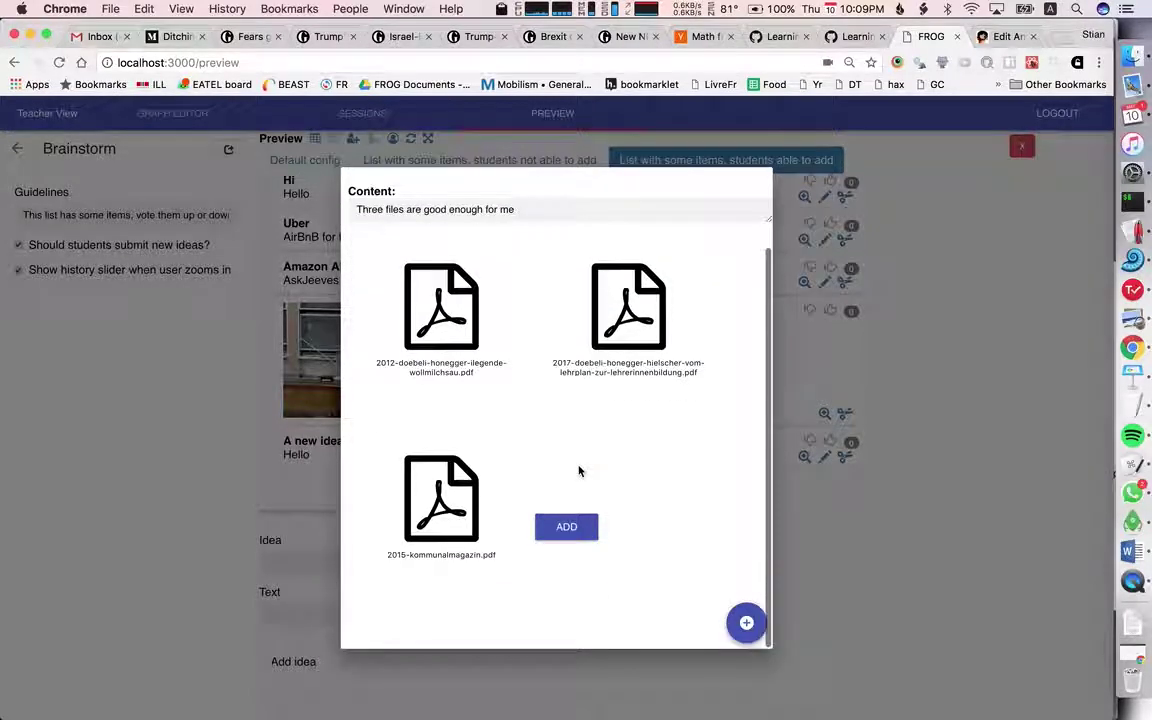
pyautogui.click(559, 527)
# Change the attachment idea's content to "Three files are good enough for me - or maybe two?" and remove its first PDF.
pyautogui.scroll(-5, 671, 468)
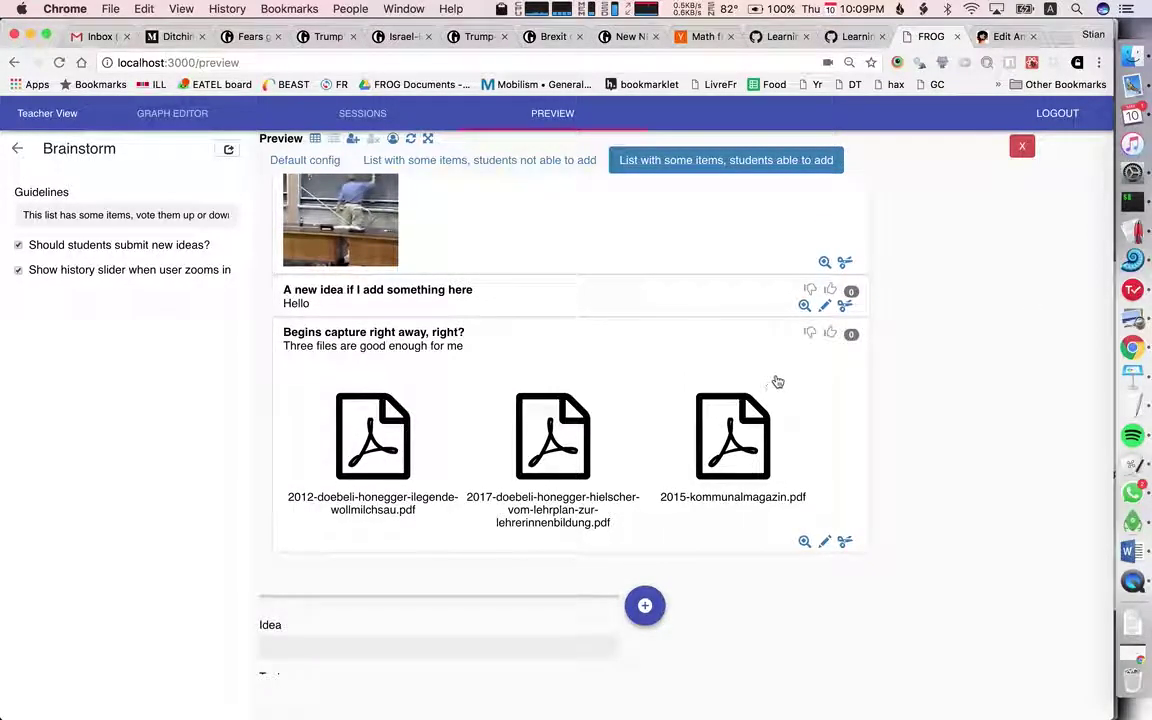
pyautogui.click(825, 542)
pyautogui.click(465, 421)
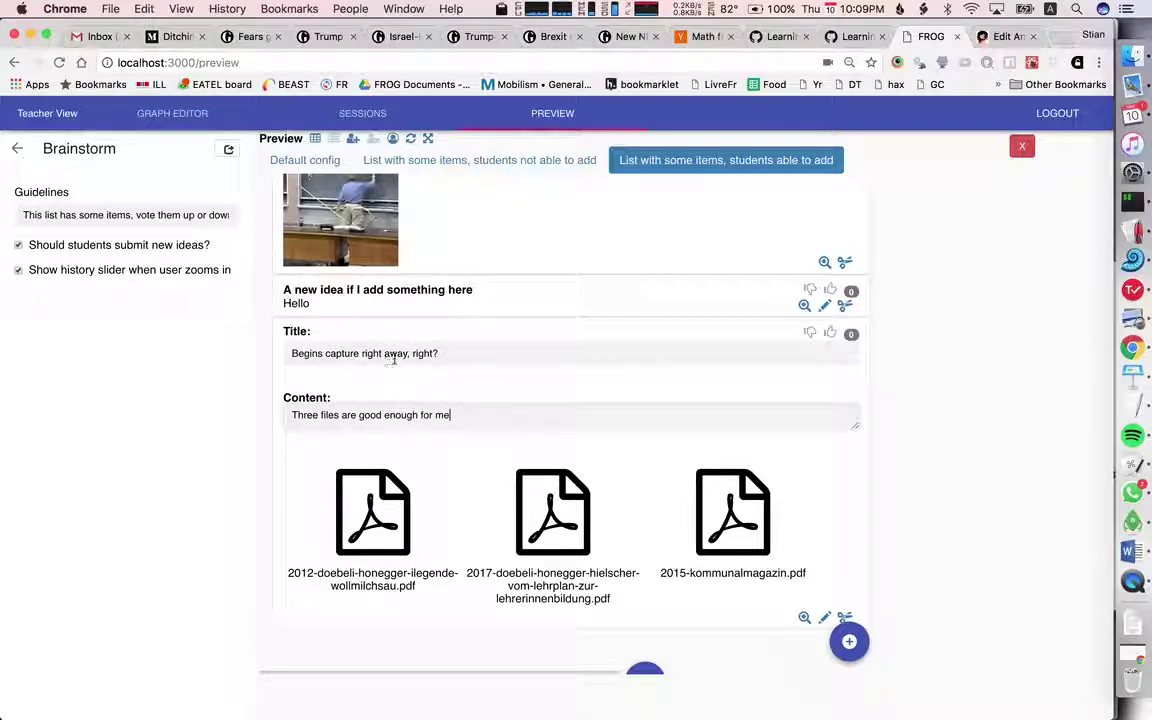
pyautogui.write(': or maybe two?')
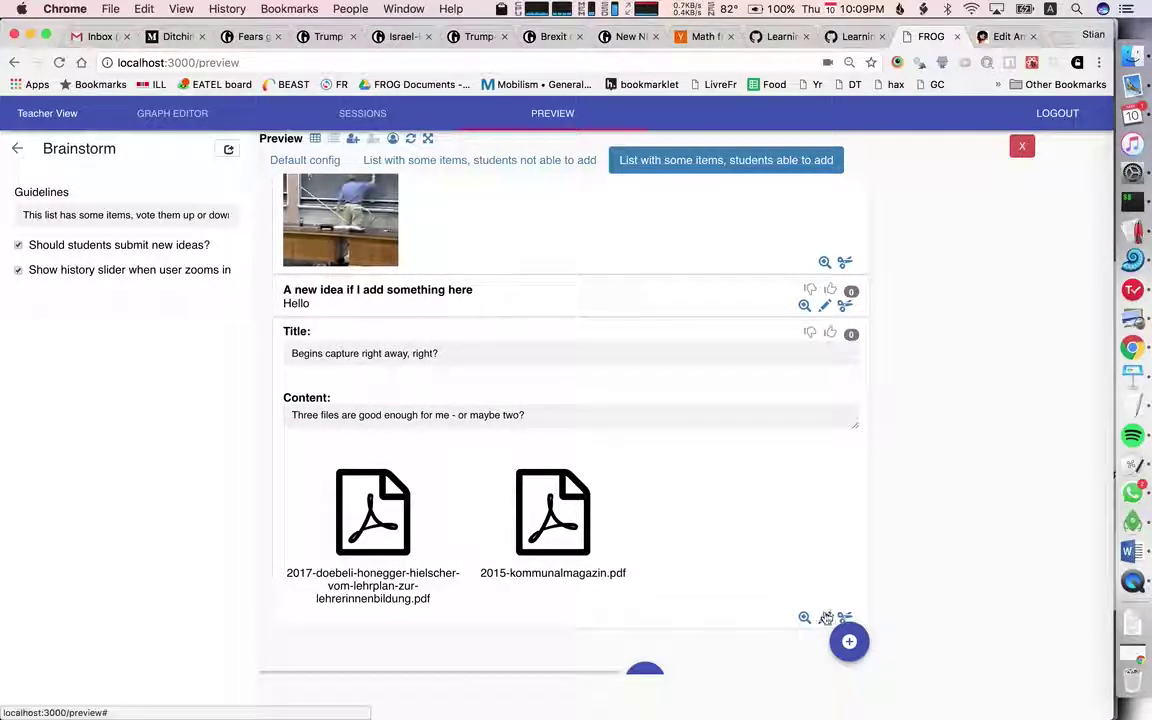
pyautogui.click(825, 616)
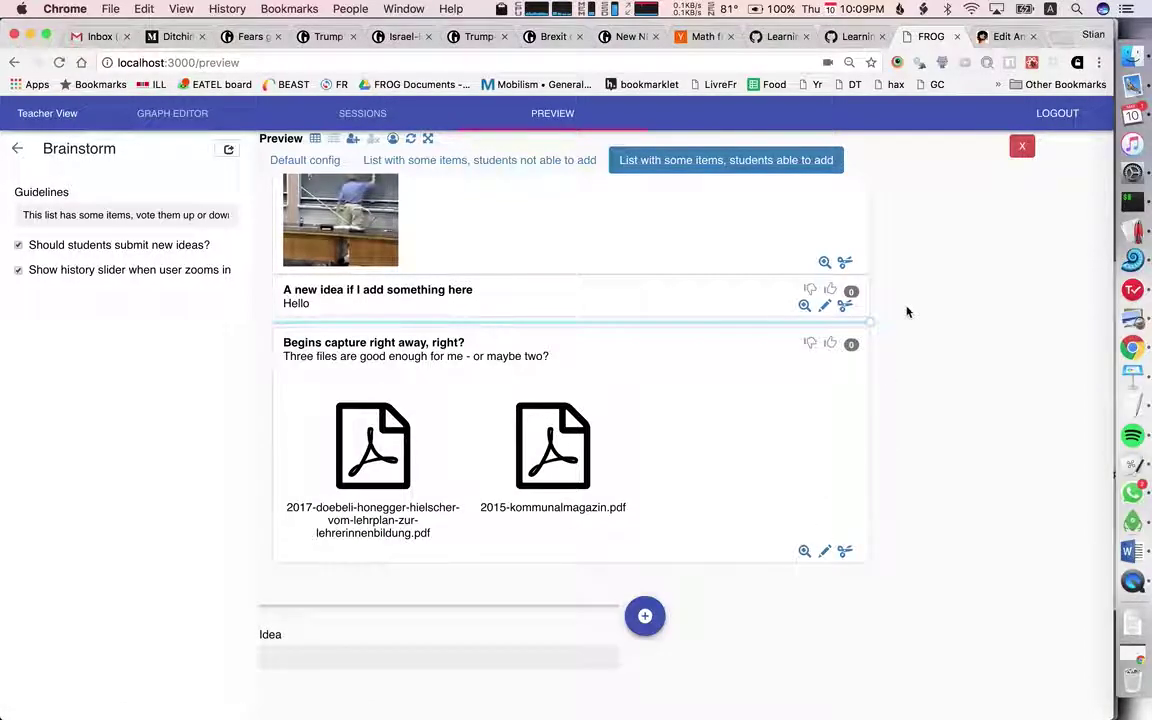
# Review the attachment idea's edit history with its slider and close the history view.
pyautogui.moveTo(869, 320); pyautogui.dragTo(873, 382)
pyautogui.click(805, 551)
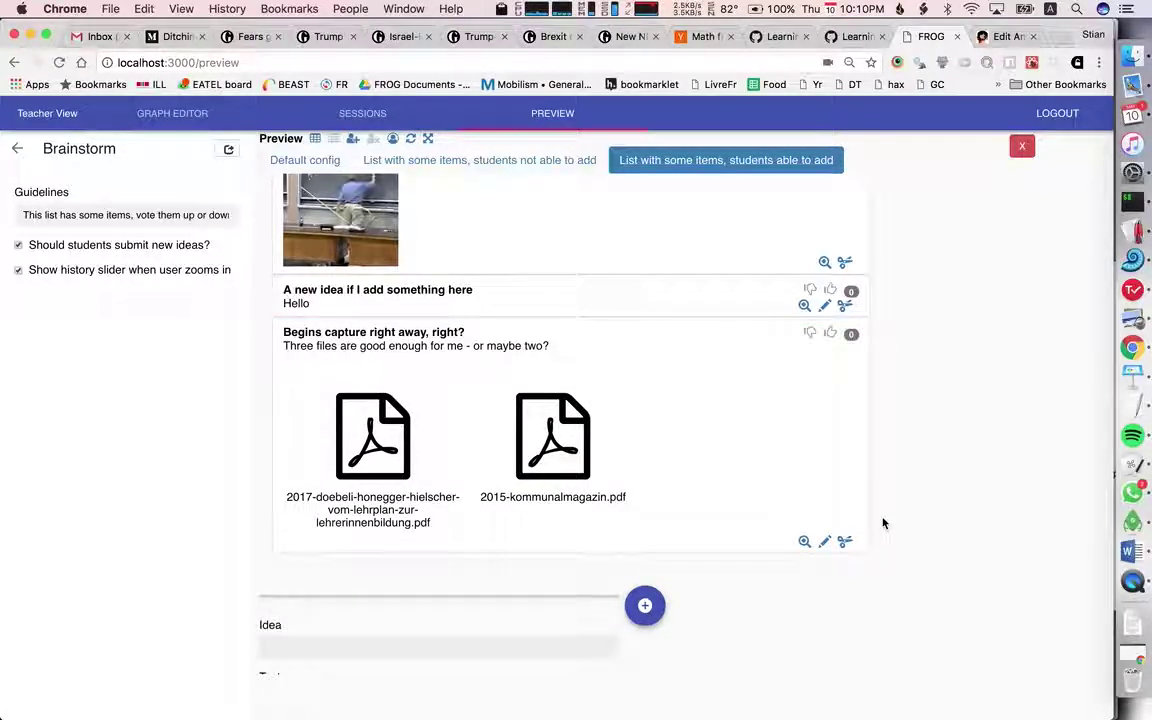